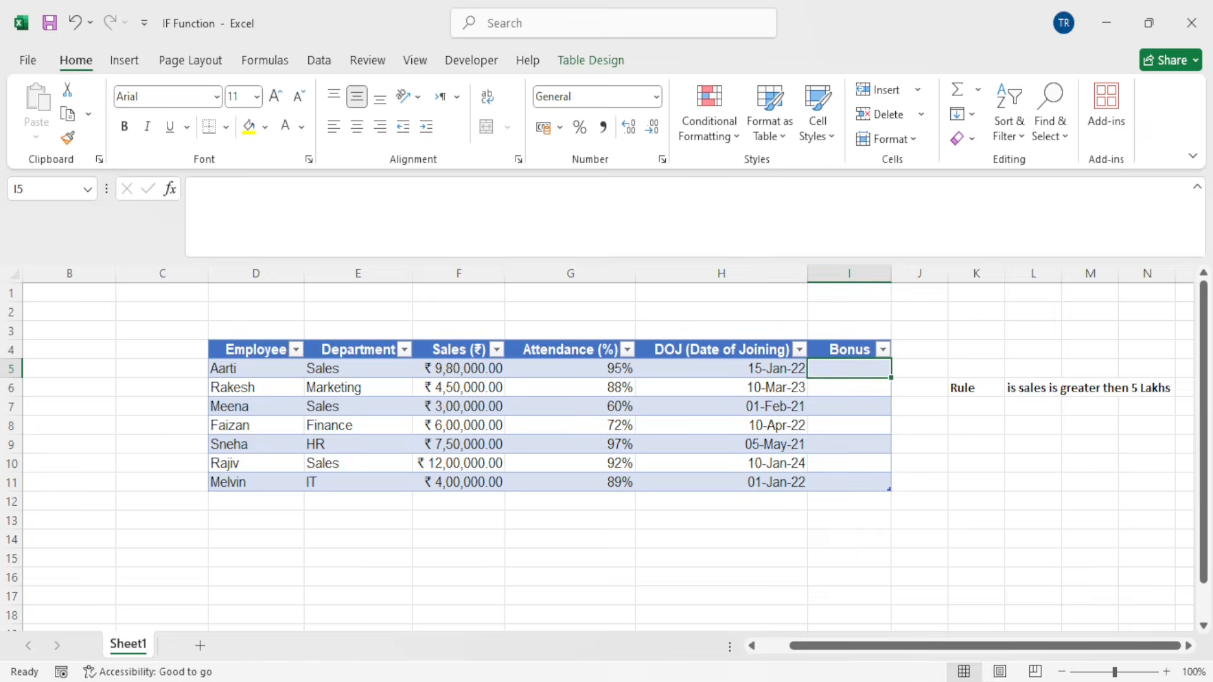
- Enter an IF formula in the first Bonus cell returning "Eligible" when the row's Sales is >=500000, otherwise "Not-Eligible"
text(=if)
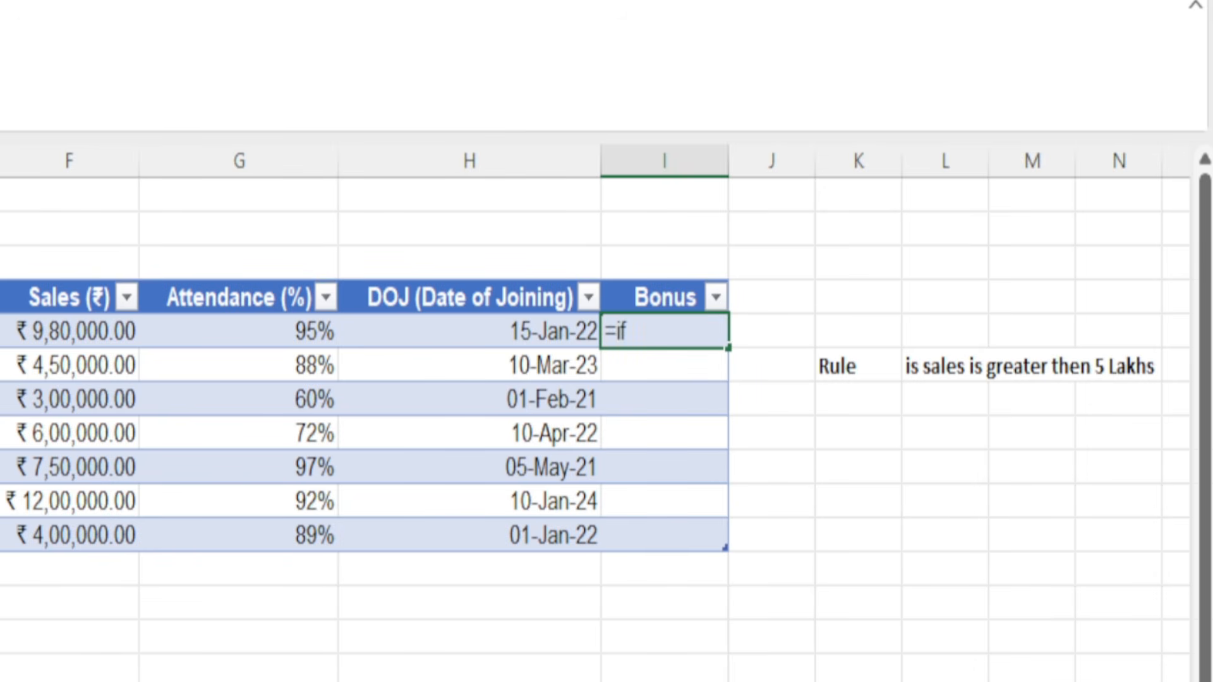
key(Tab)
click(82, 344)
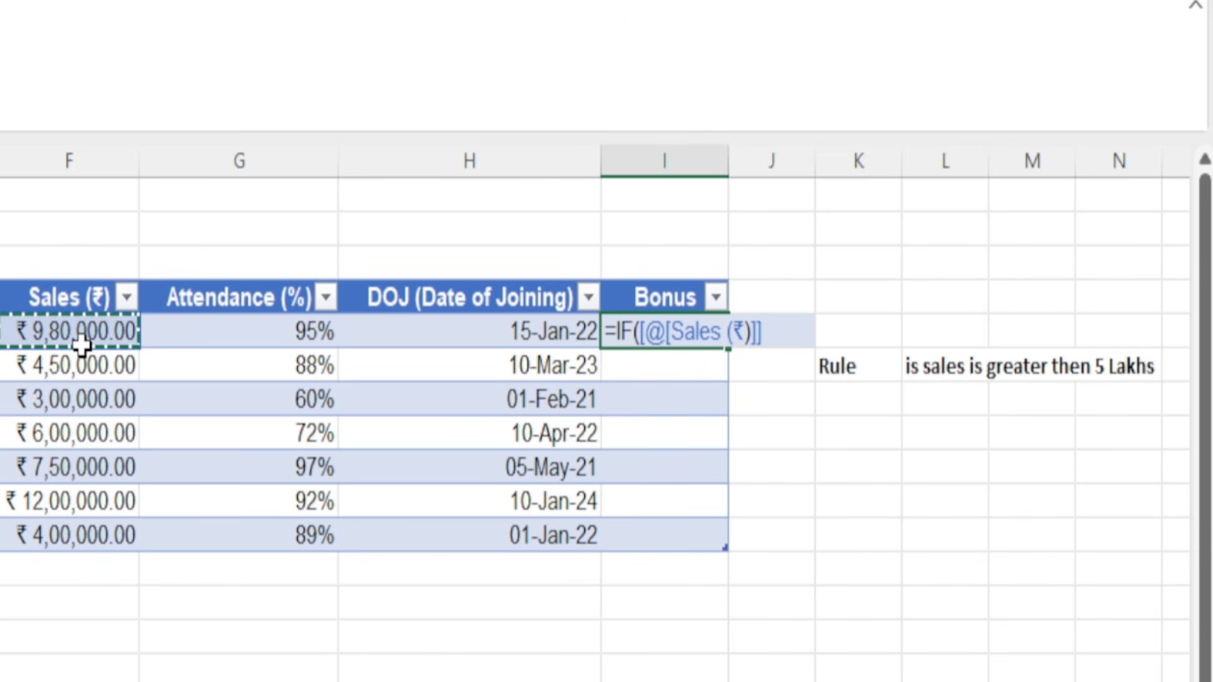
text(>)
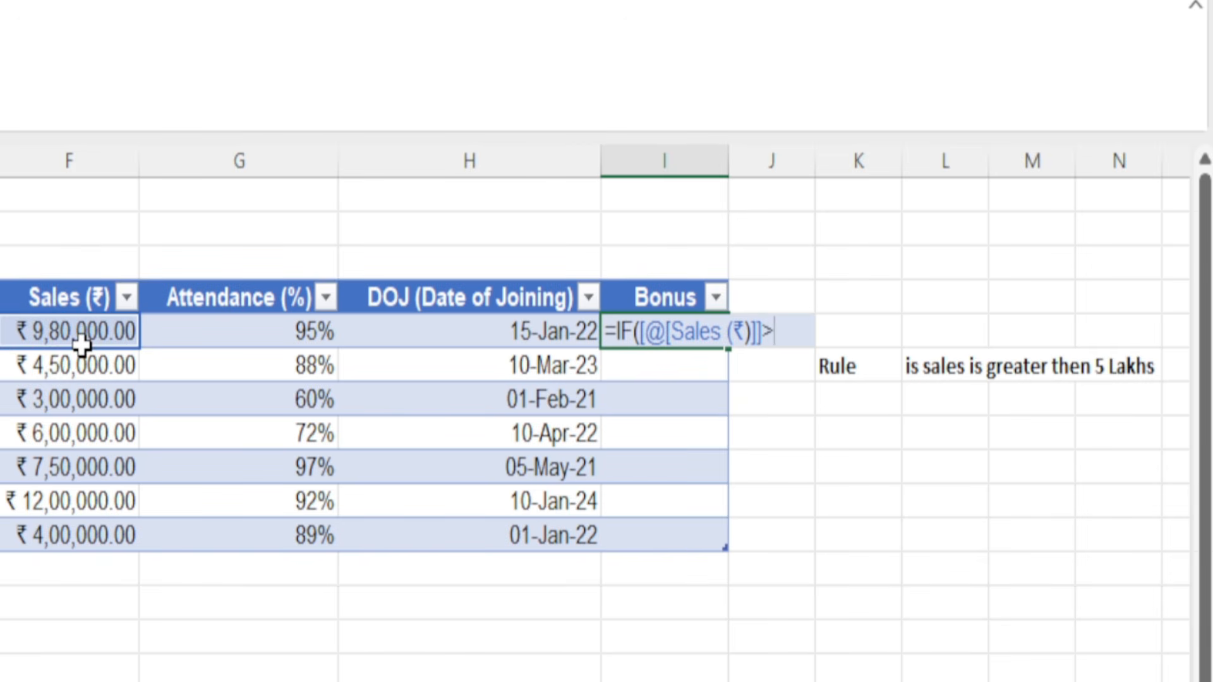
text(=5000)
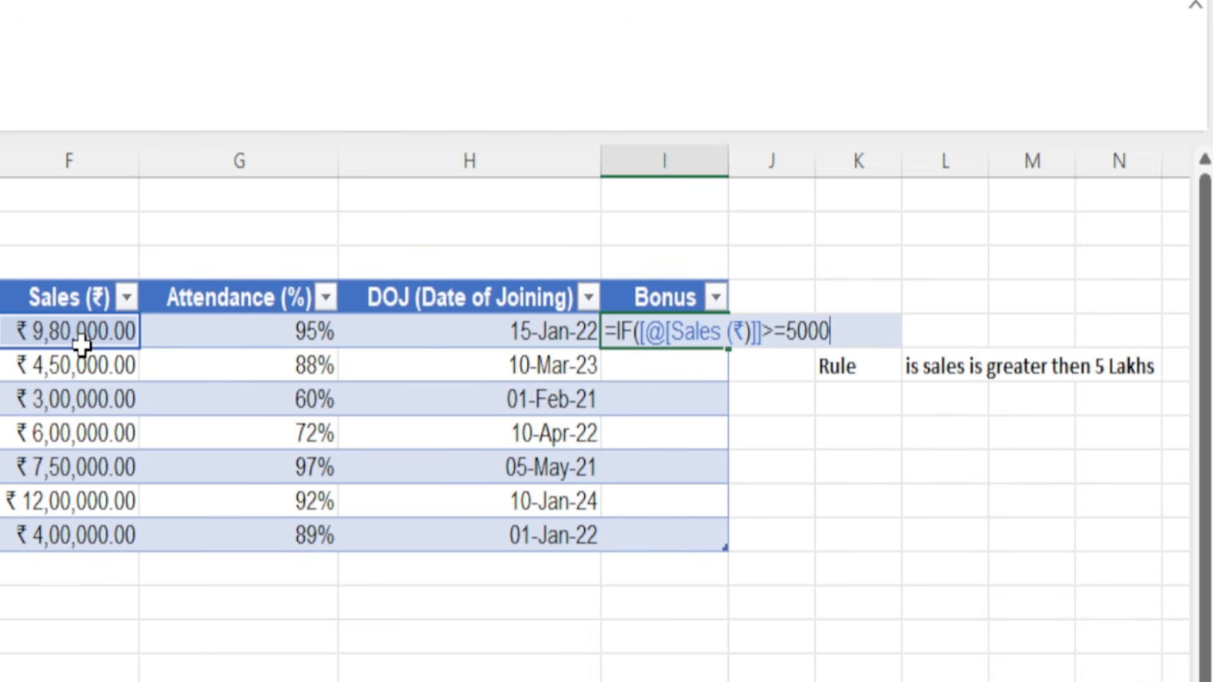
text(00,"El)
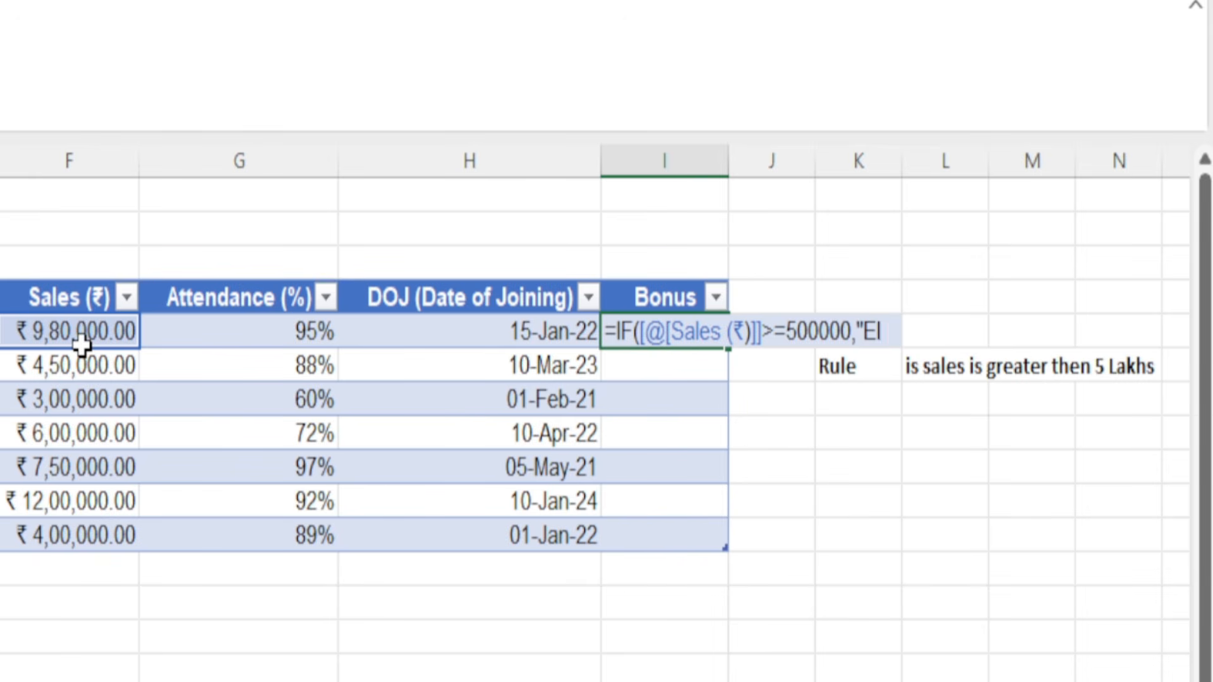
text(igible)
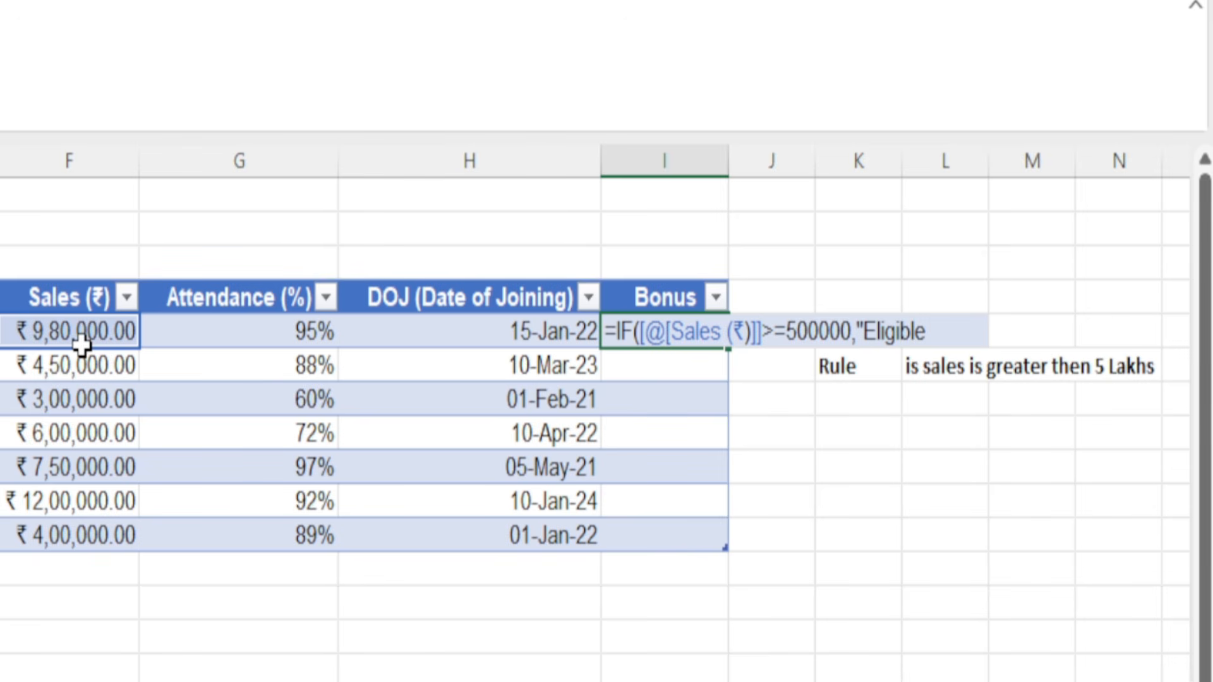
text(","Not-E)
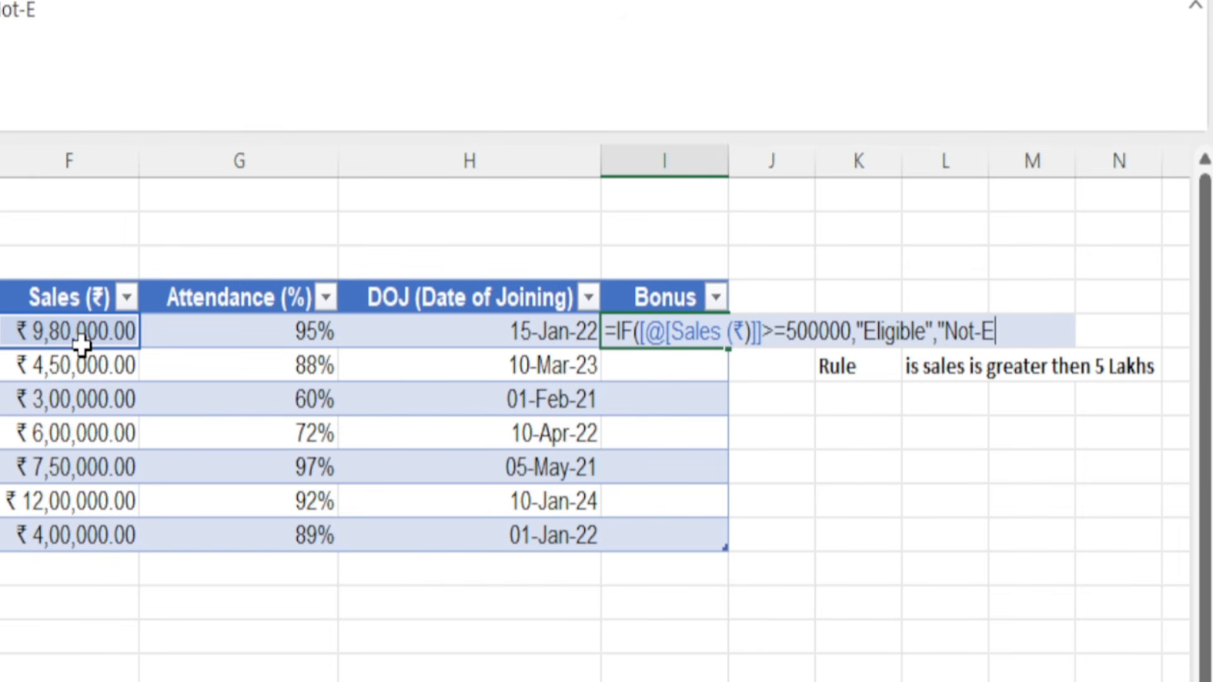
text(ligible)
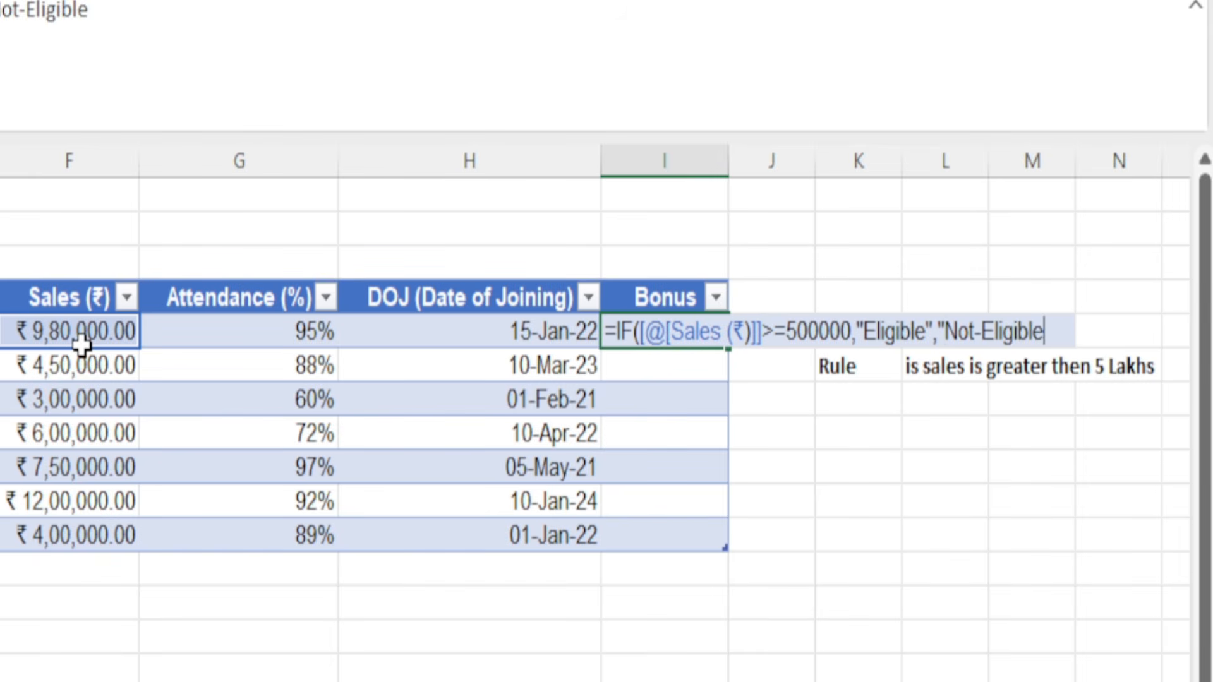
text(")
text())
key(Return)
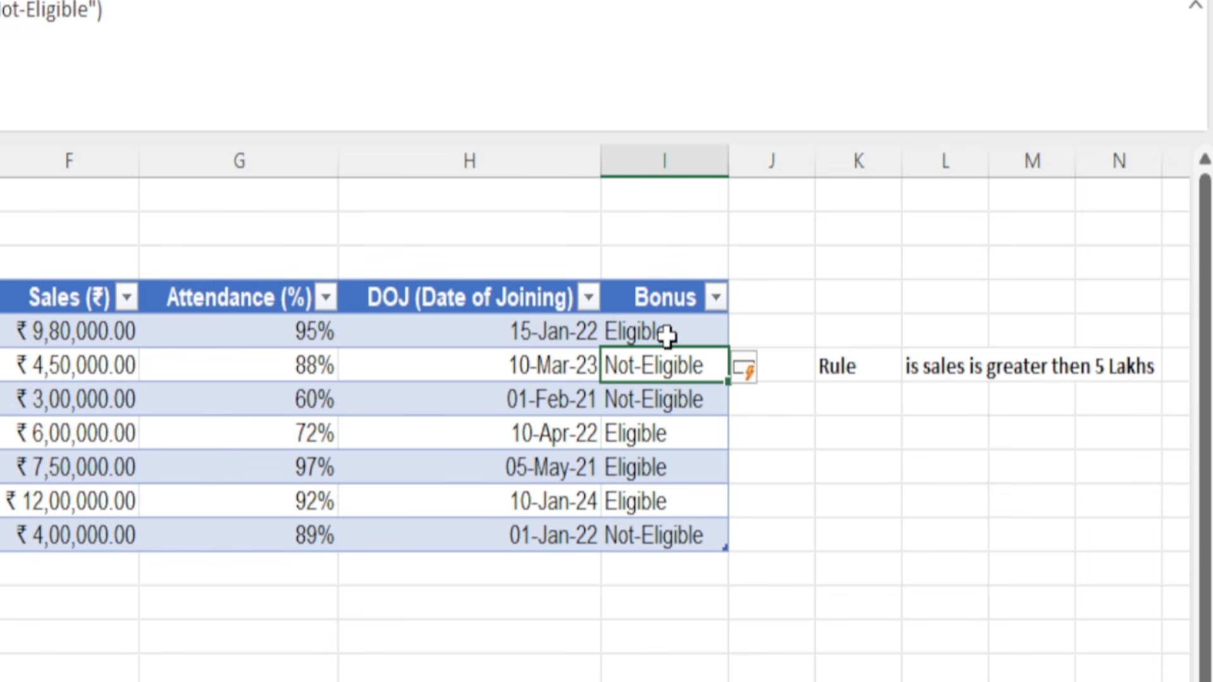
click(647, 335)
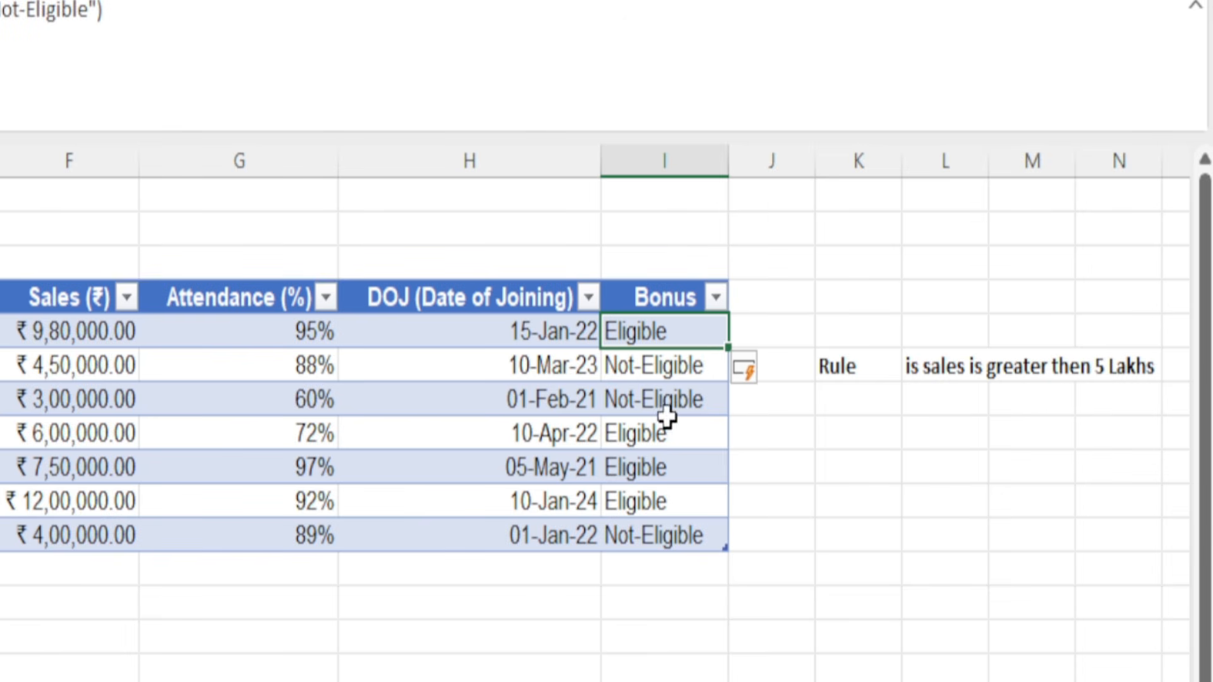
click(639, 365)
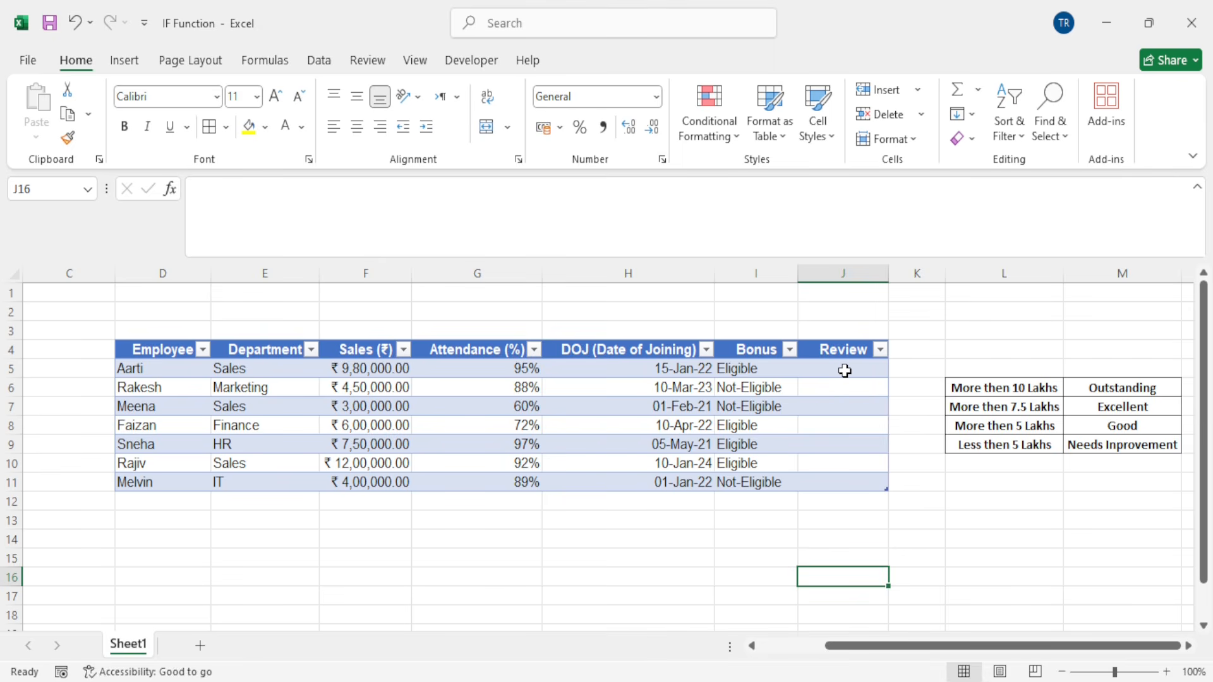
- Begin a nested IF formula in the first Review cell returning "Outstanding" when the row's Sales is >=1000000
click(845, 371)
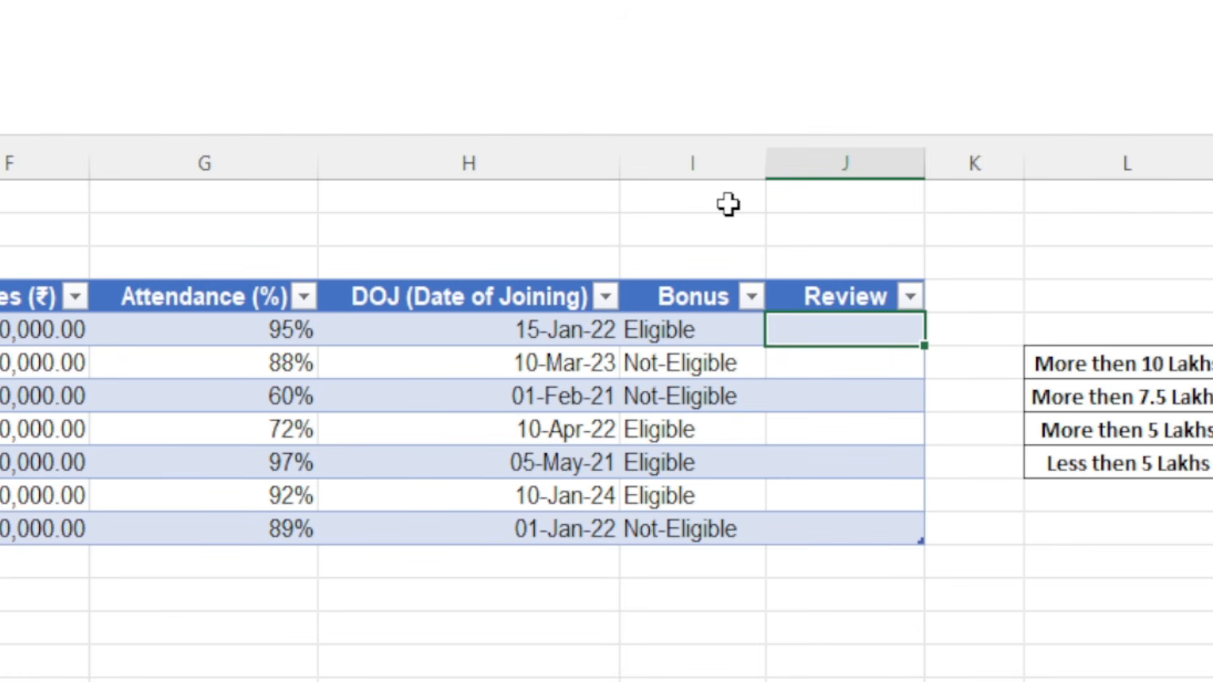
text(=if)
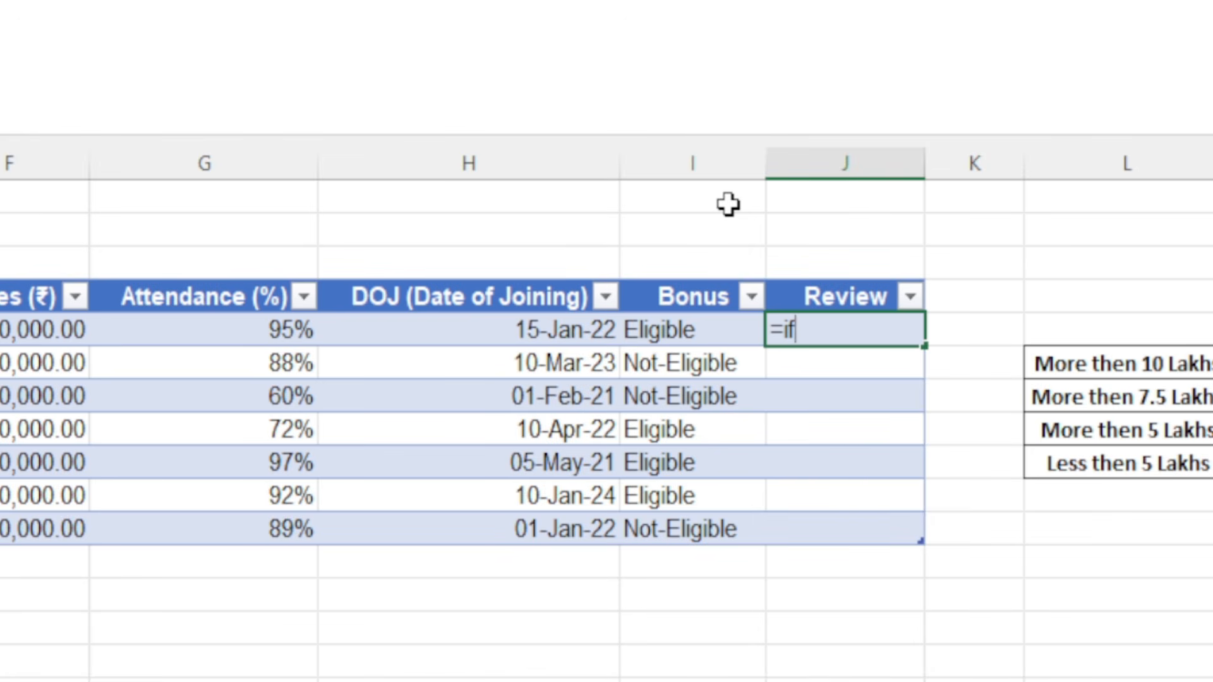
key(Tab)
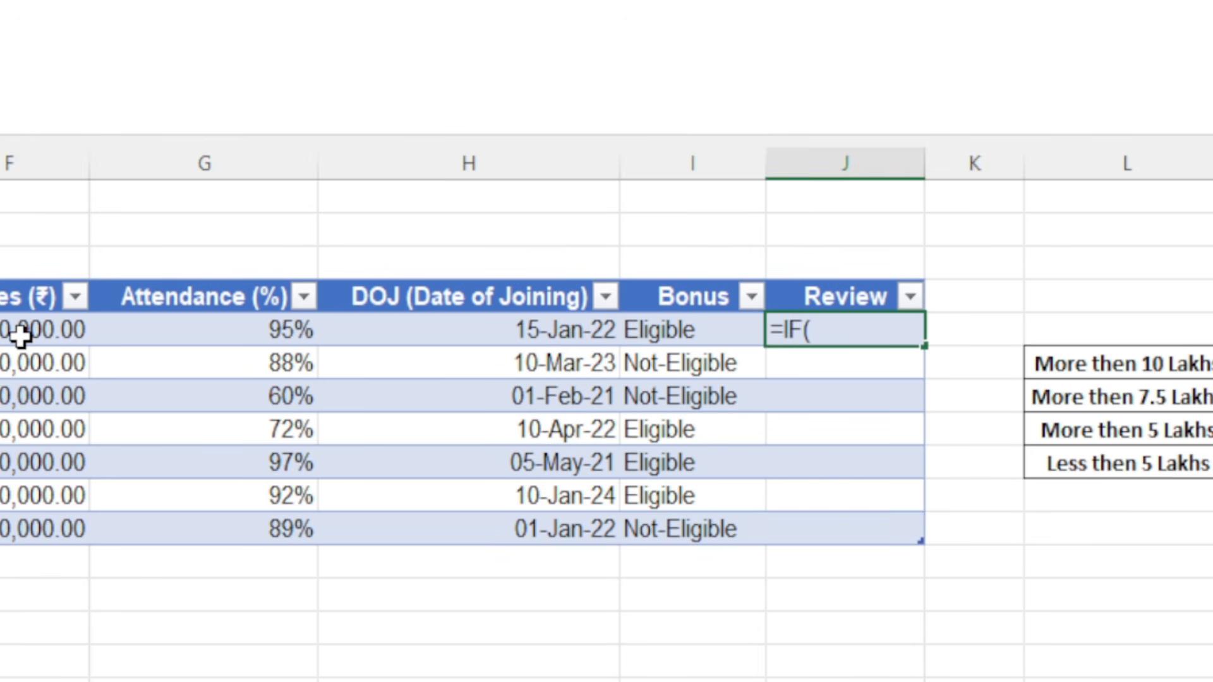
click(21, 337)
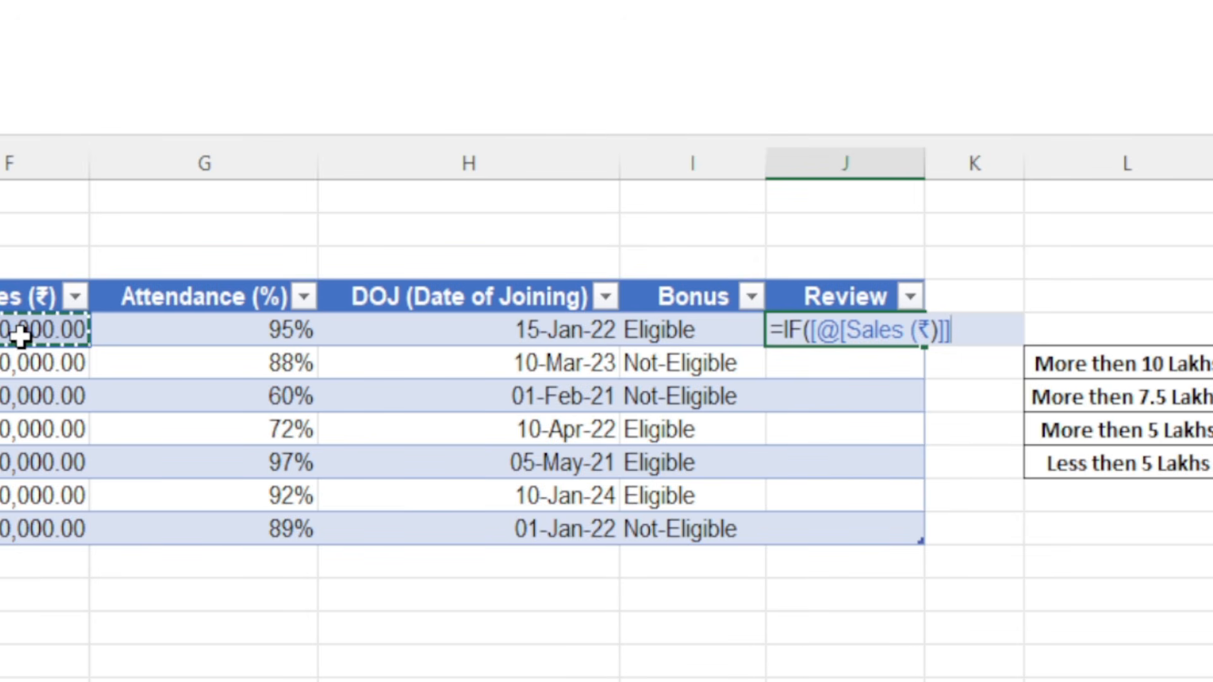
text(>=)
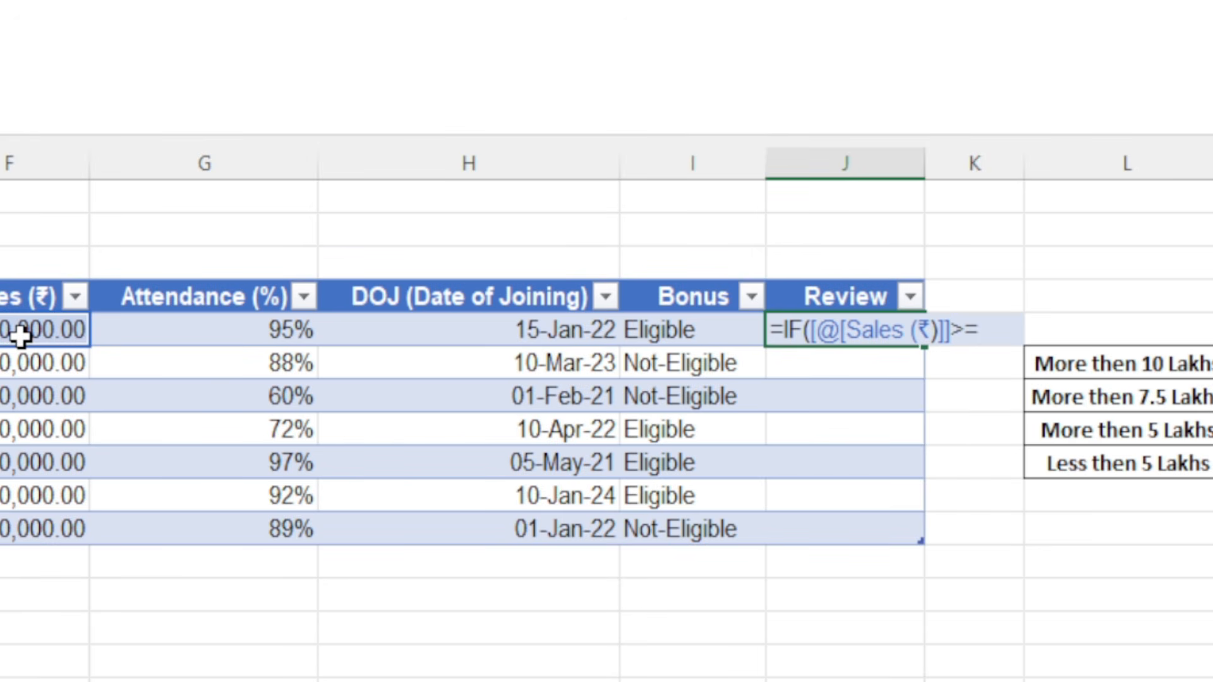
text(1000000,)
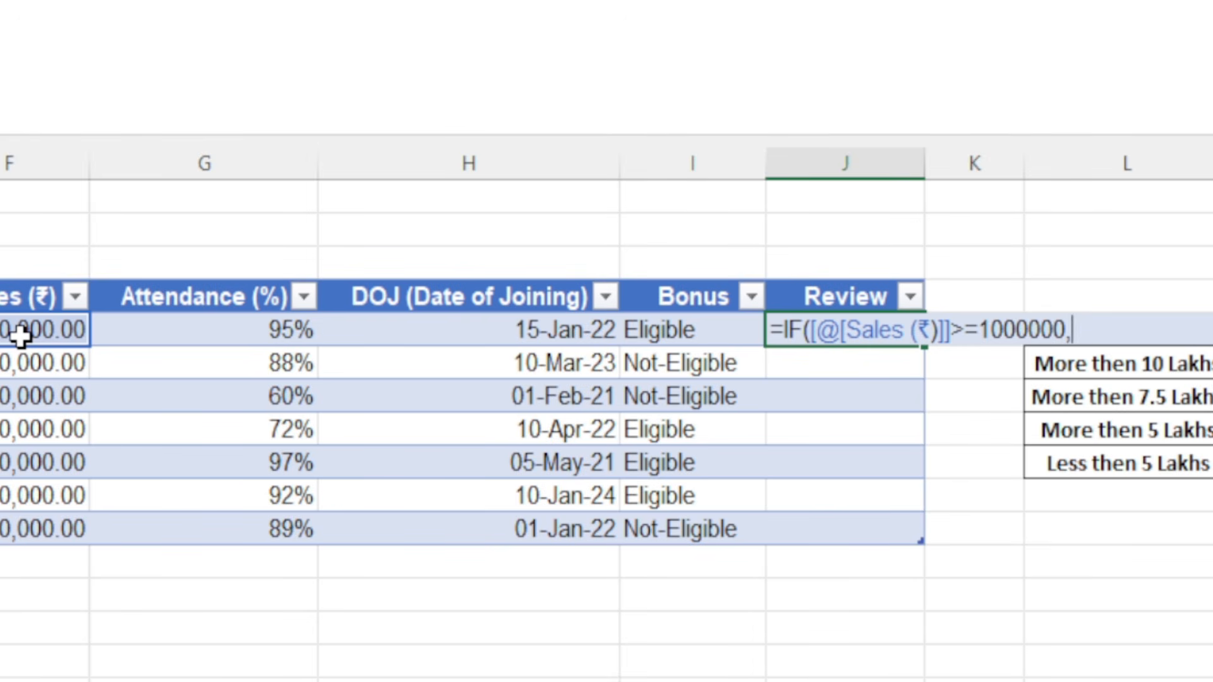
text(')
key(BackSpace)
text("Out)
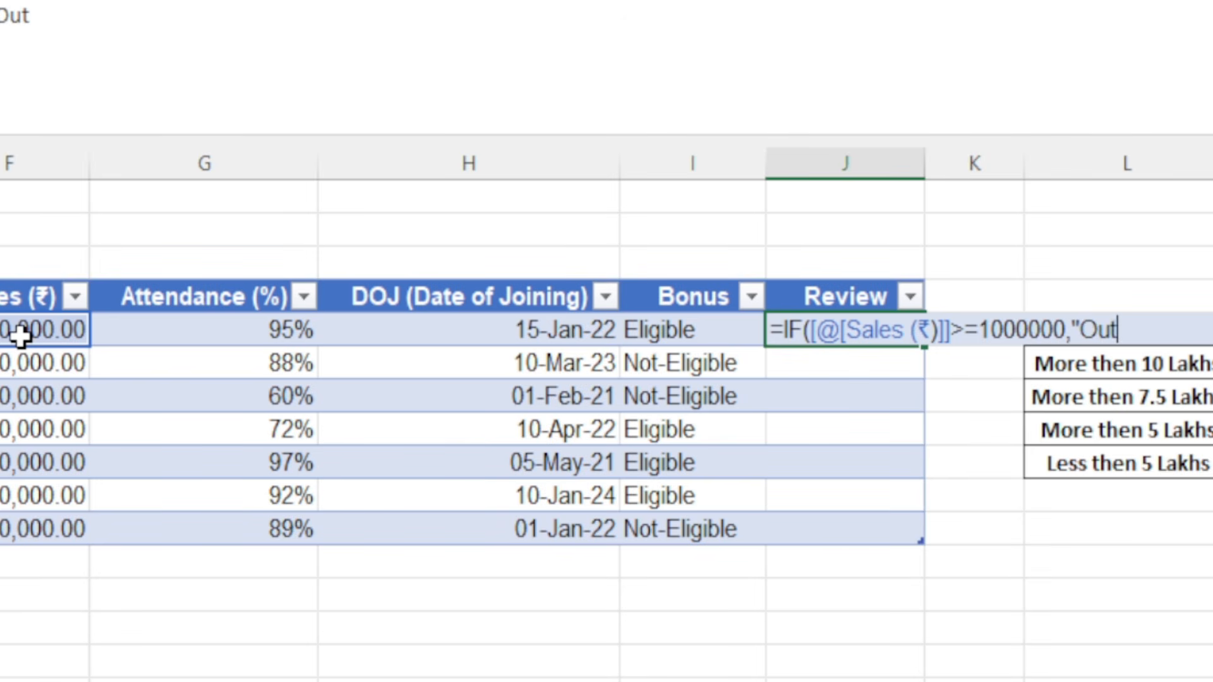
text(standin)
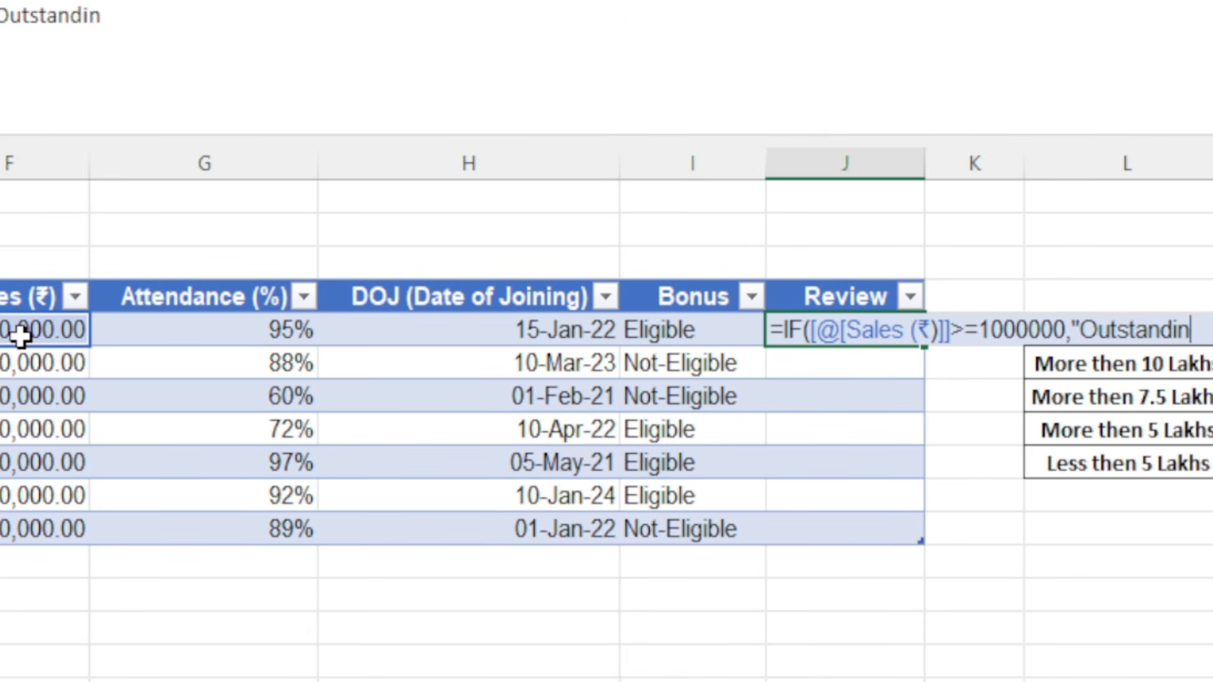
text(g",if)
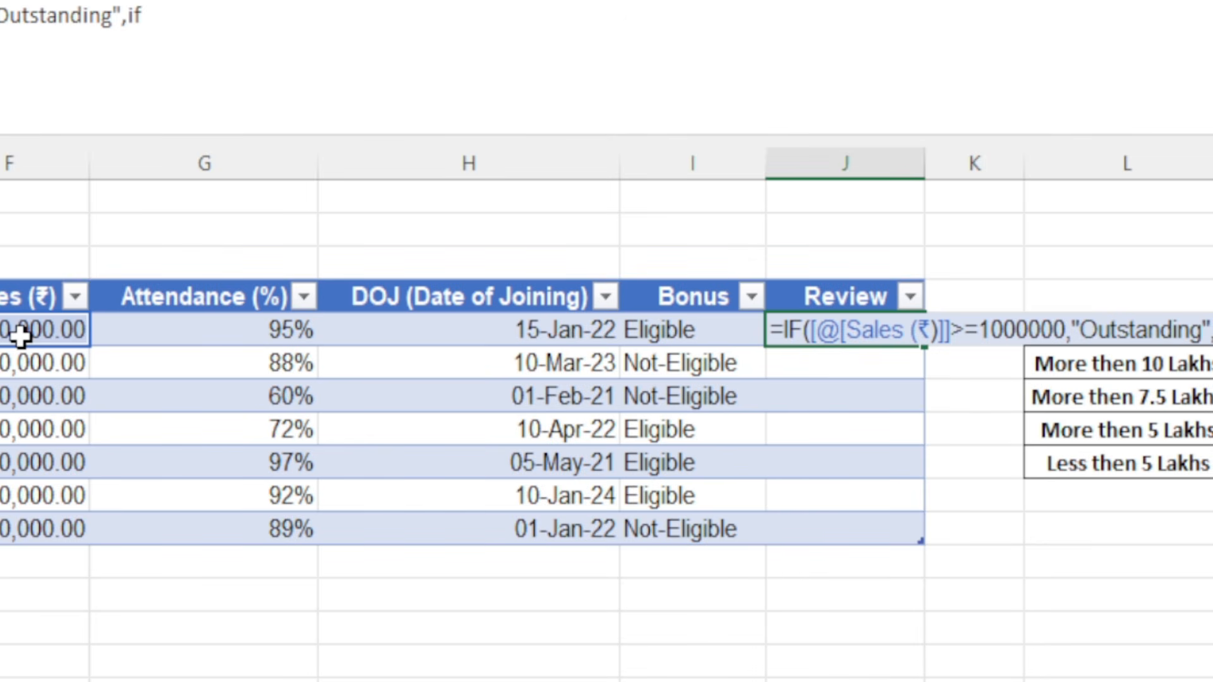
- Continue the Review formula with a nested IF returning "Excellent" when the row's Sales is >=750000
key(Tab)
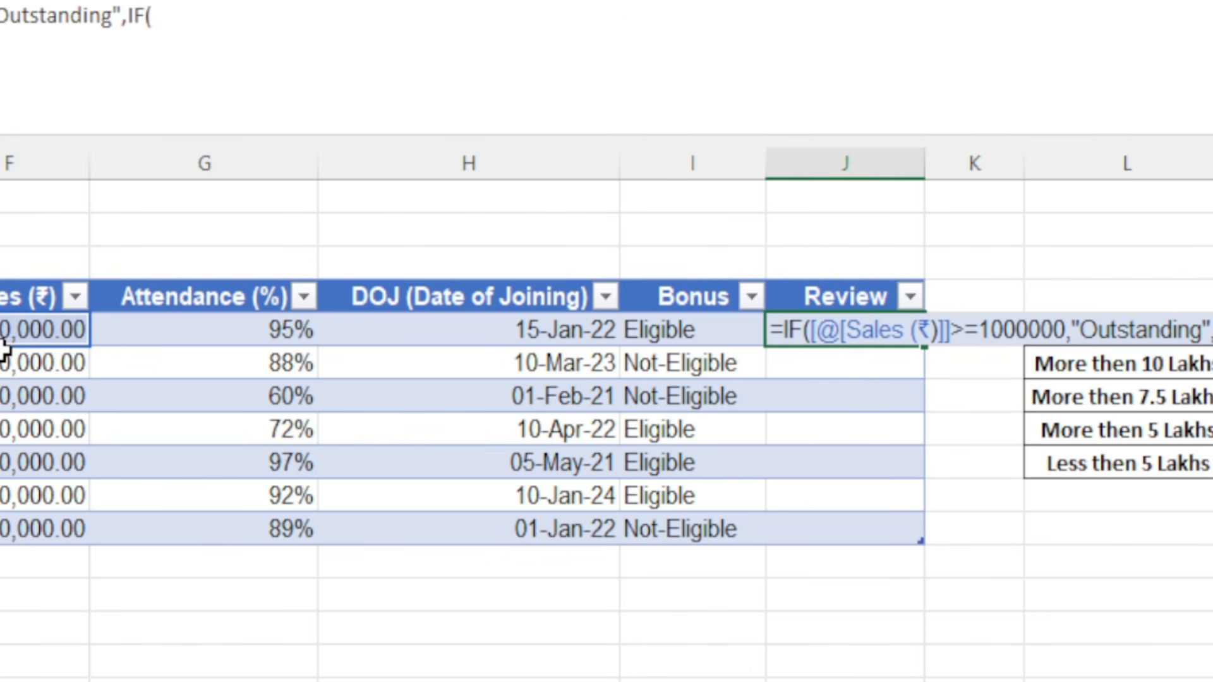
click(8, 329)
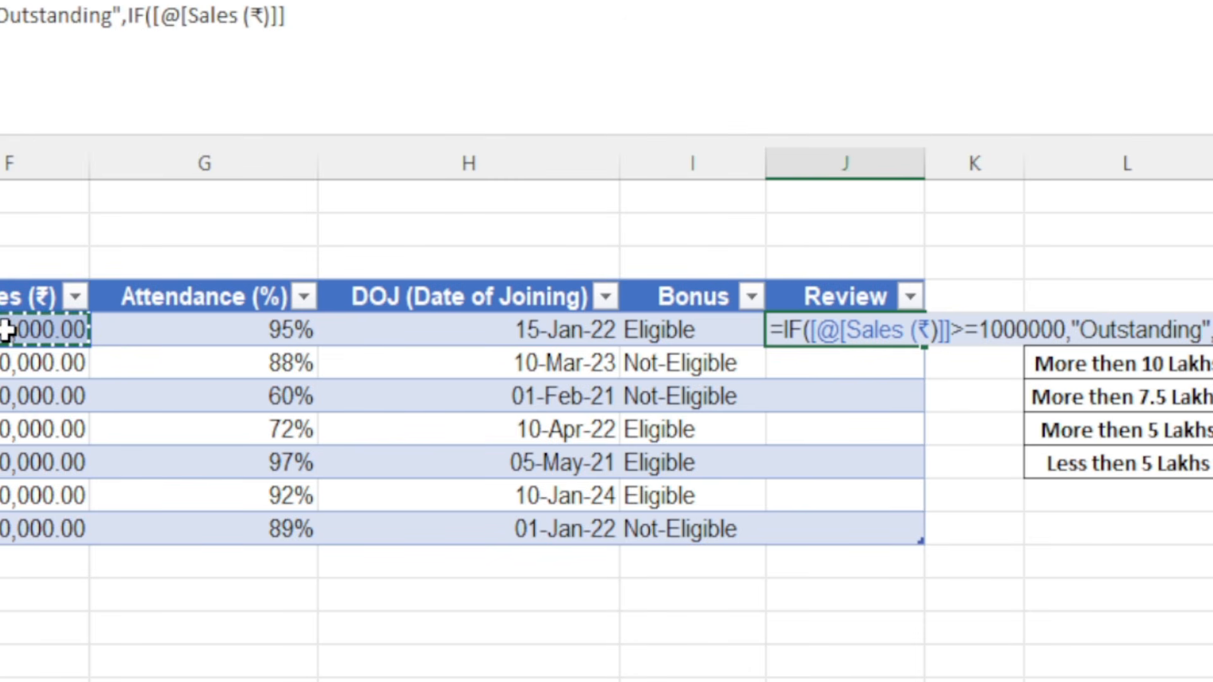
text(>)
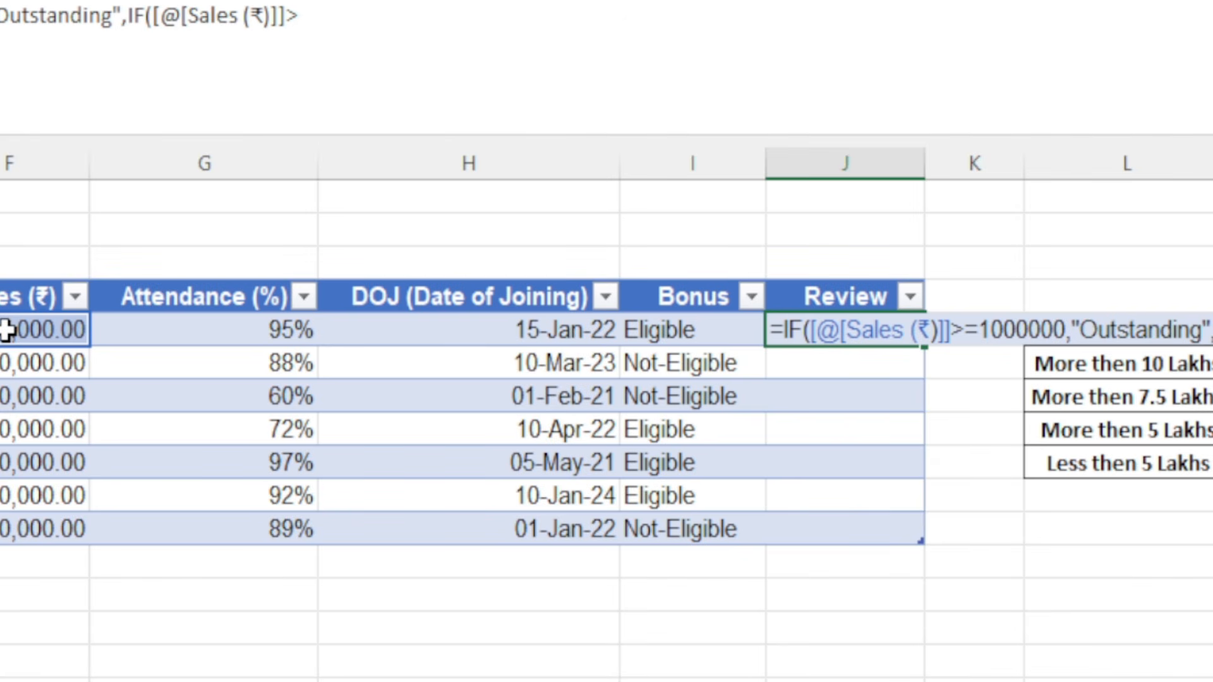
text(=750000)
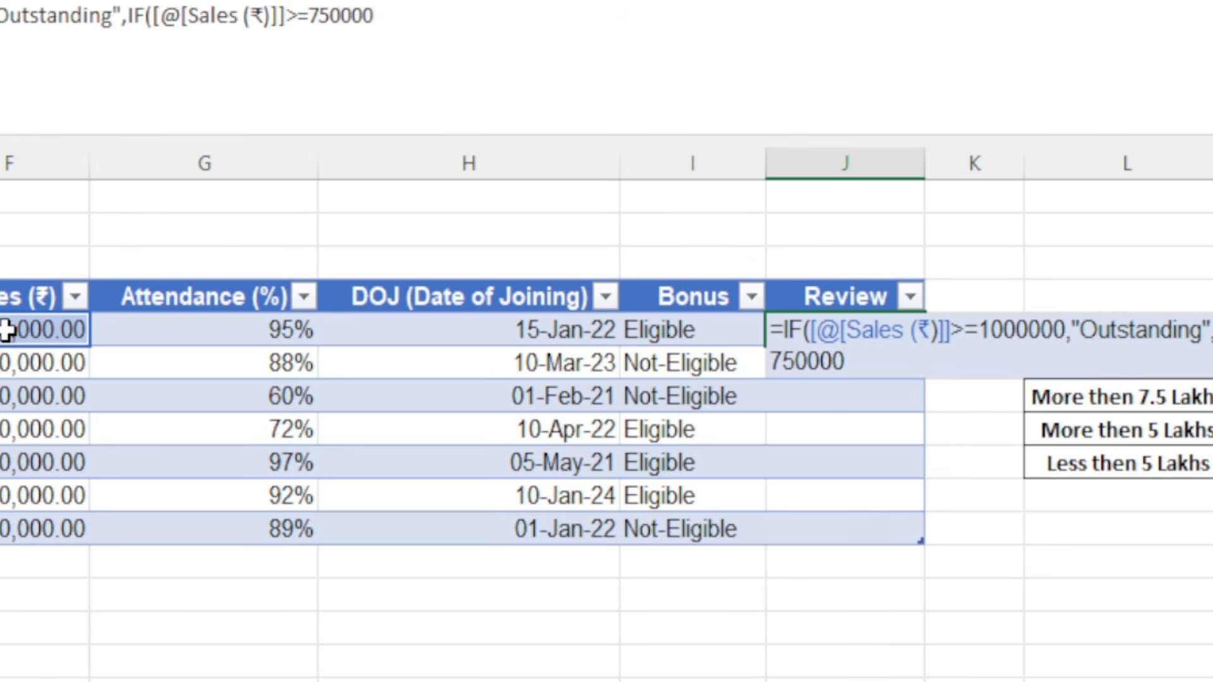
text(,)
text("Ex)
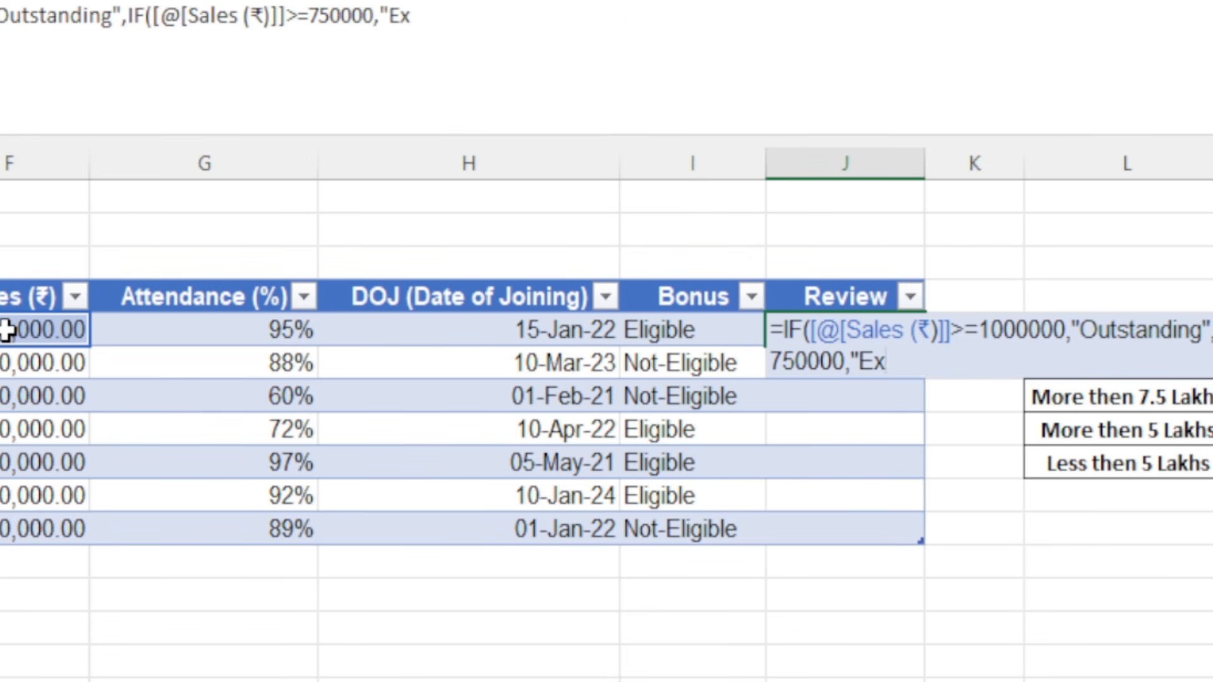
text(cell)
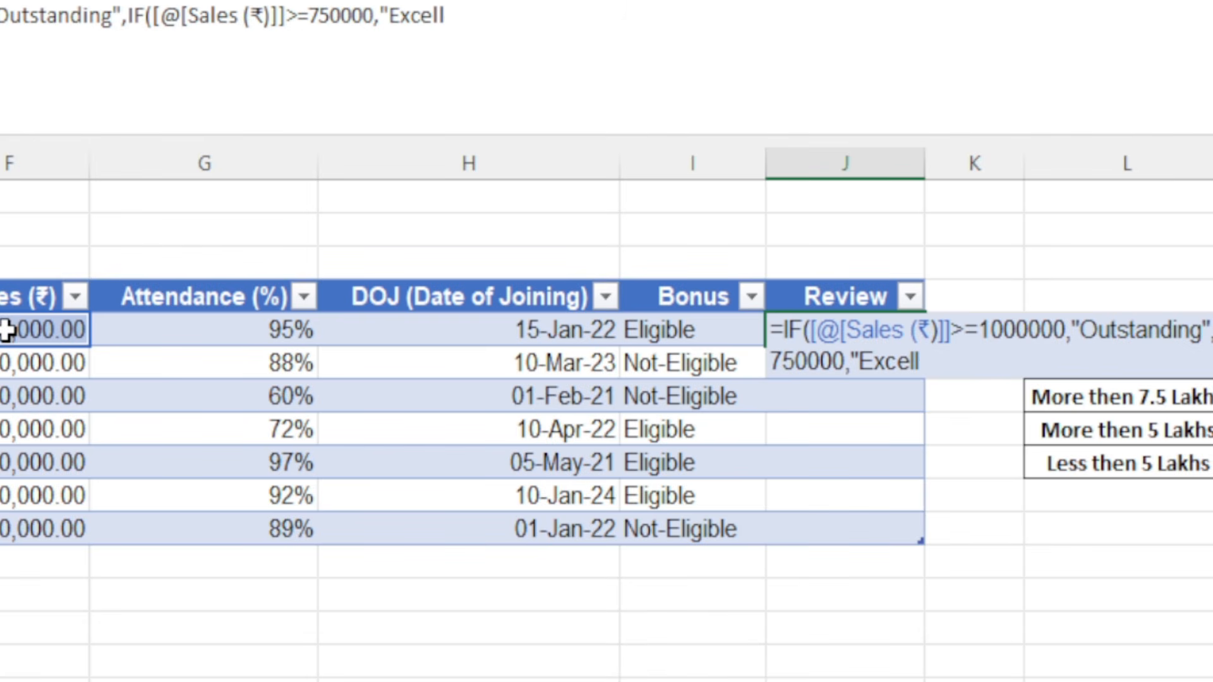
text(ent",)
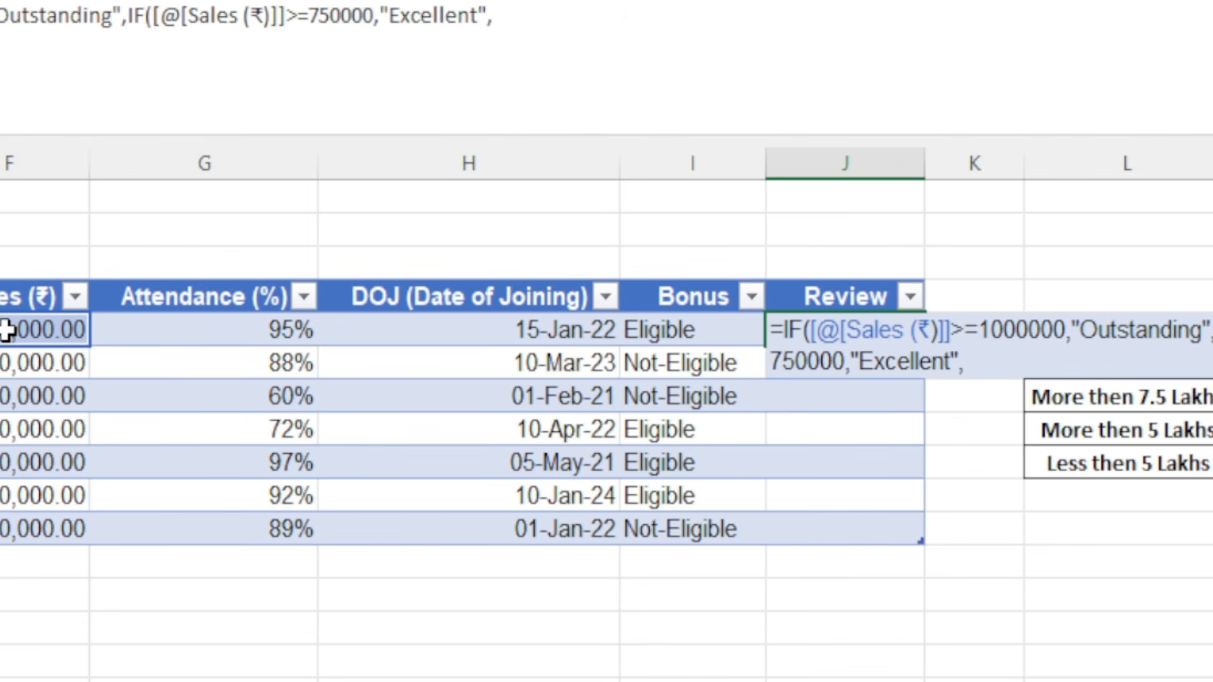
- Nest a third IF in the Review formula returning "Good" when the row's Sales is >=500000
text(if)
key(Tab)
click(48, 331)
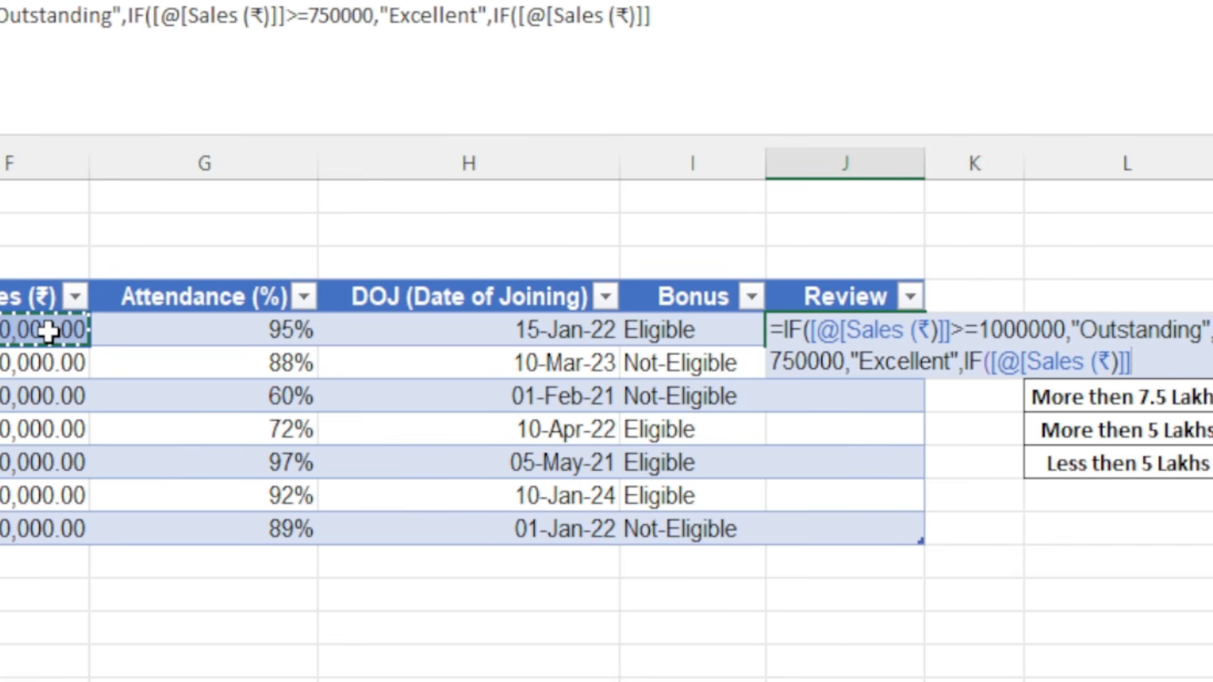
text(>=)
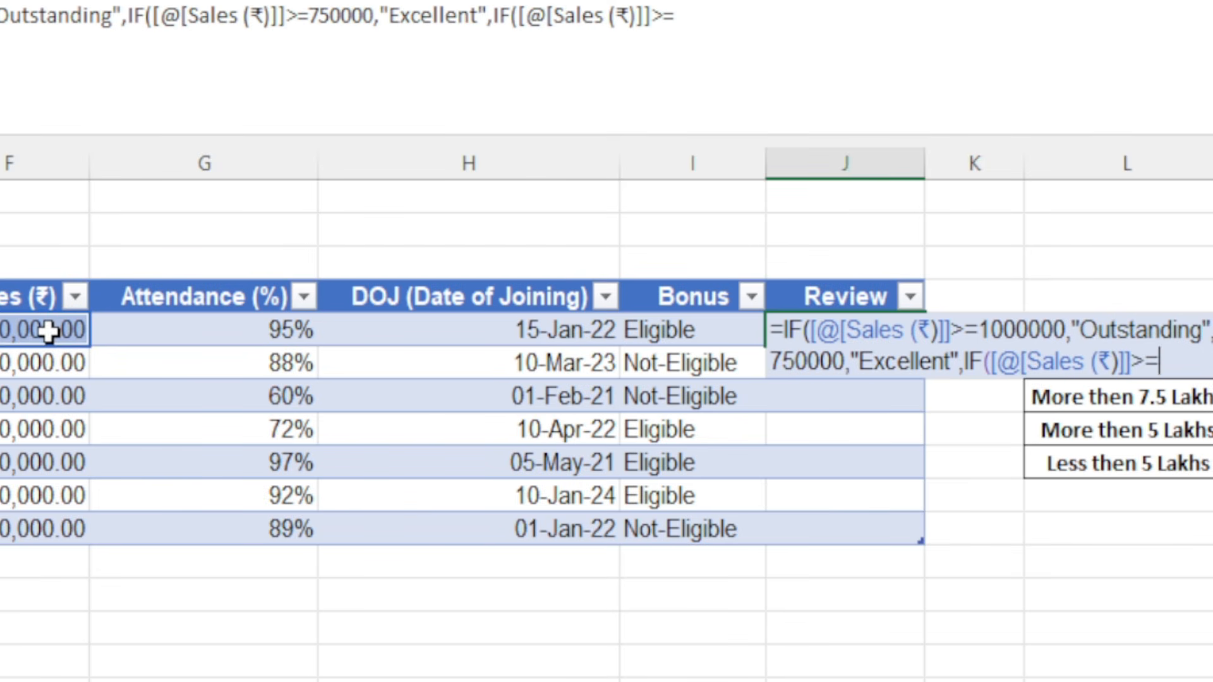
text(5000)
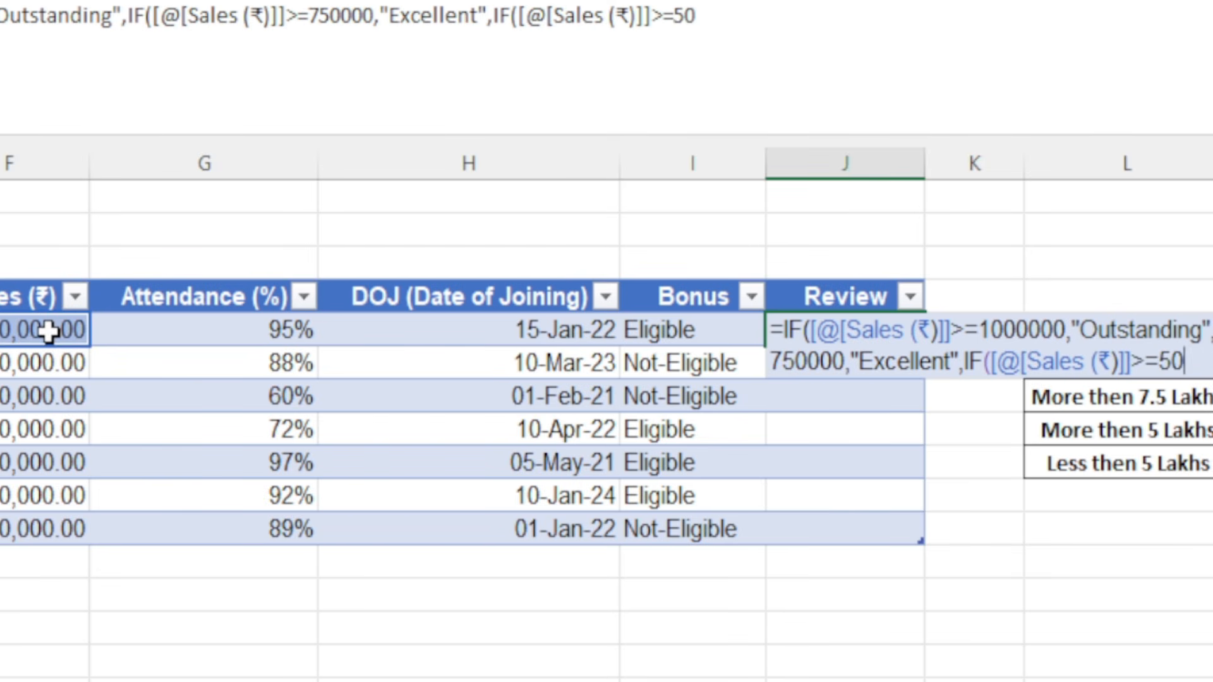
text(00)
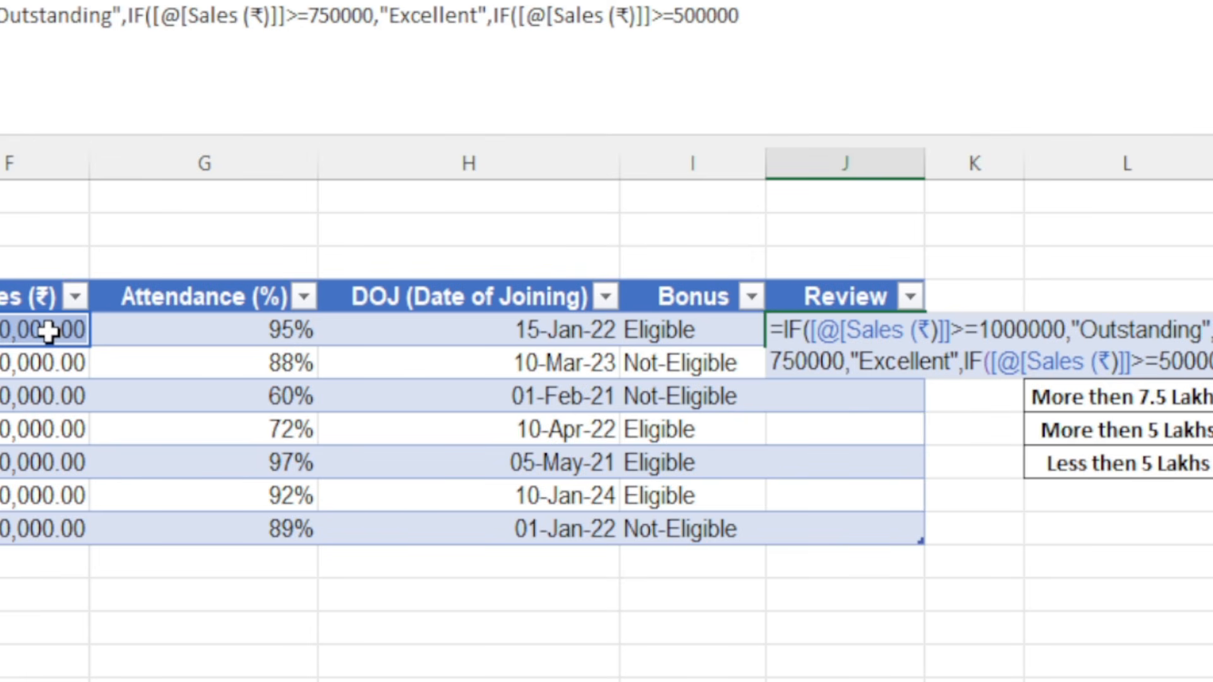
text(,"Good)
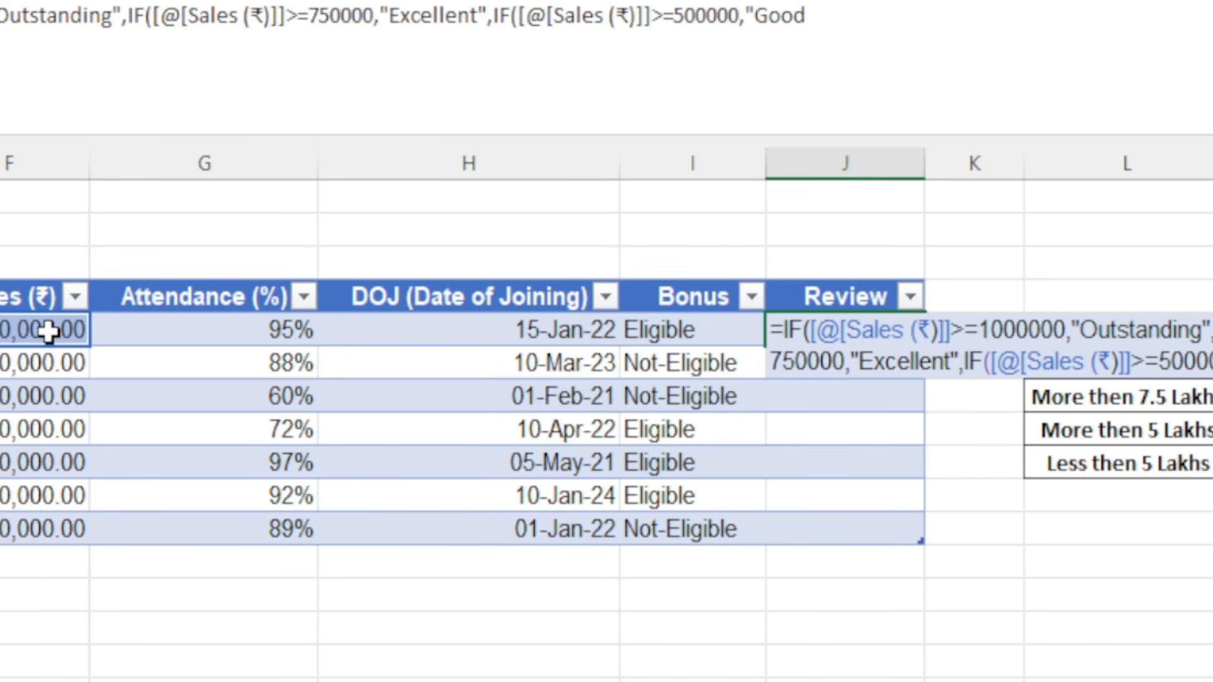
text(")
- Complete the nested IF formula in the first Review cell with "Need improvement" as the fallback result, close all three IFs and enter it
text(")
text(Needs)
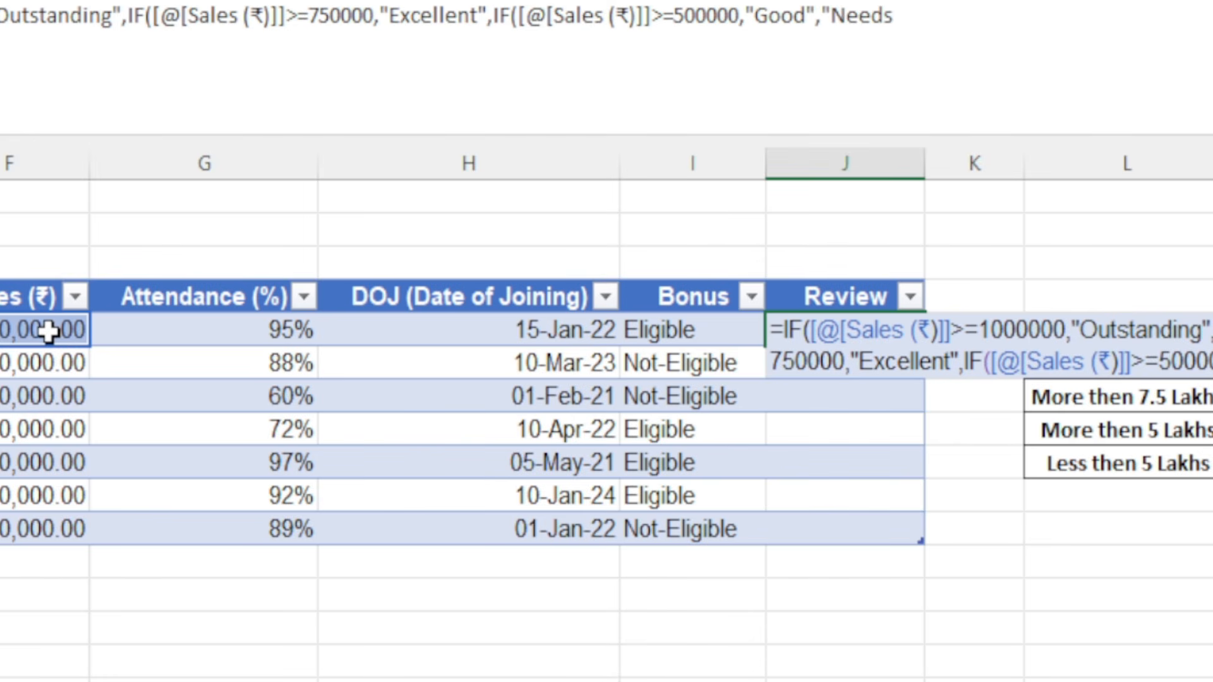
text( Improvemen)
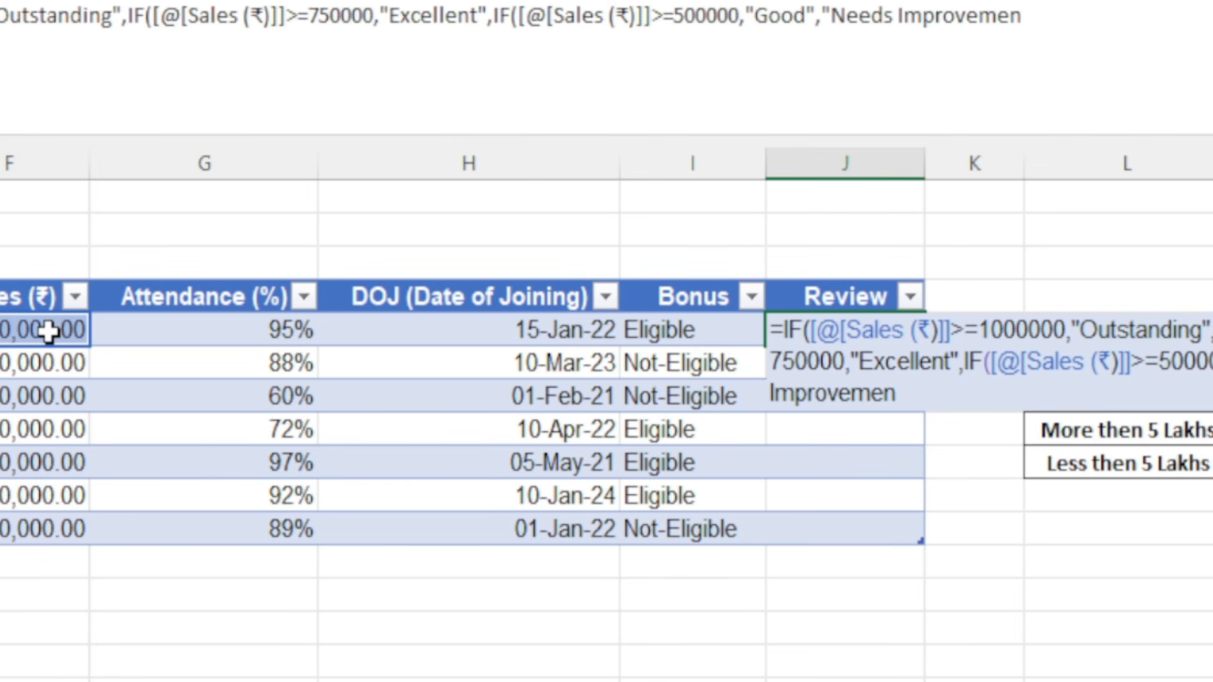
text(t)
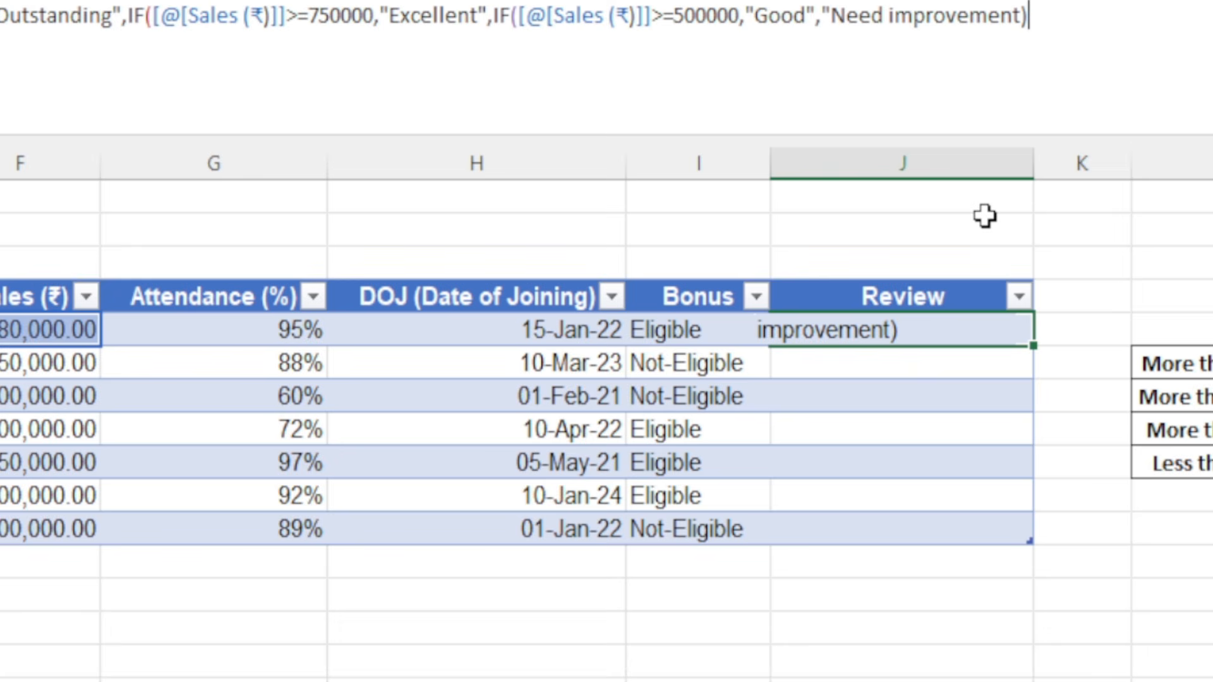
text()))
key(BackSpace)
key(BackSpace)
key(BackSpace)
text("))))
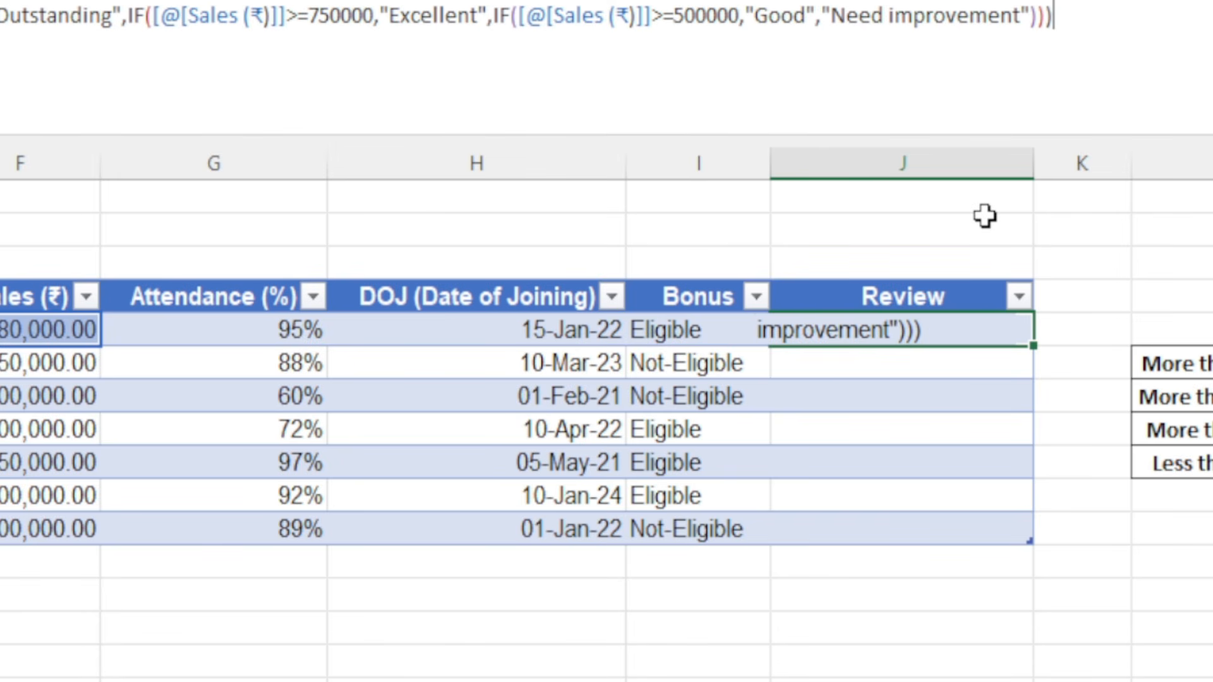
key(Return)
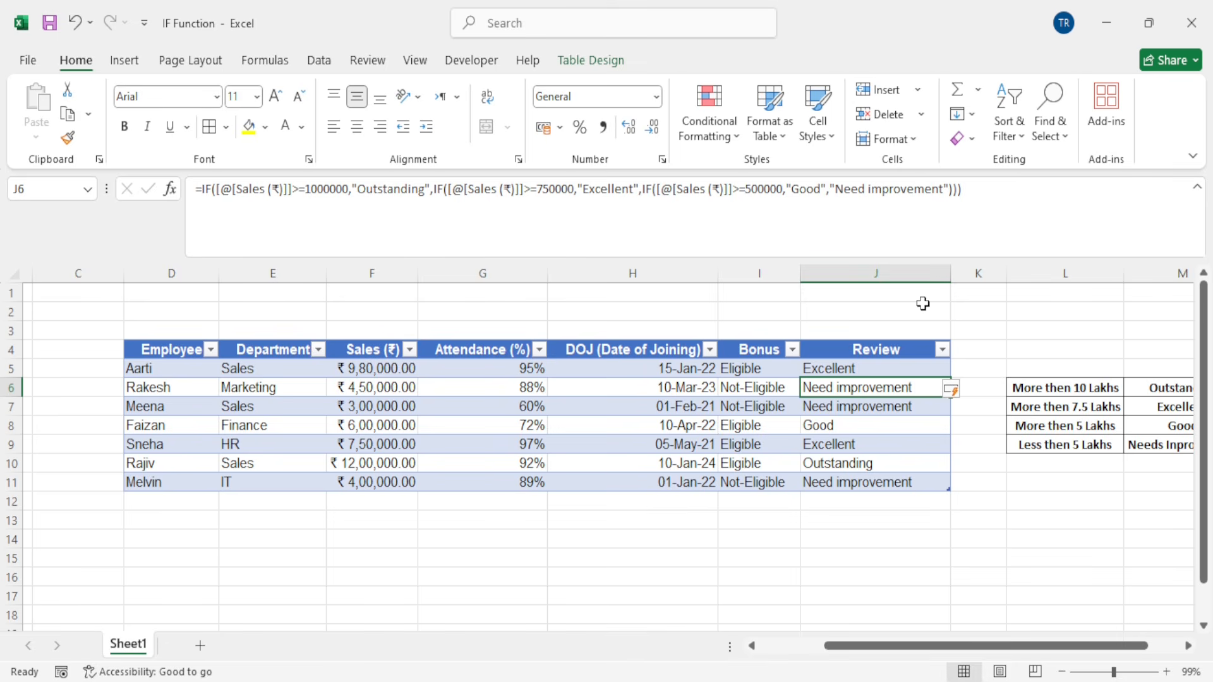
click(860, 366)
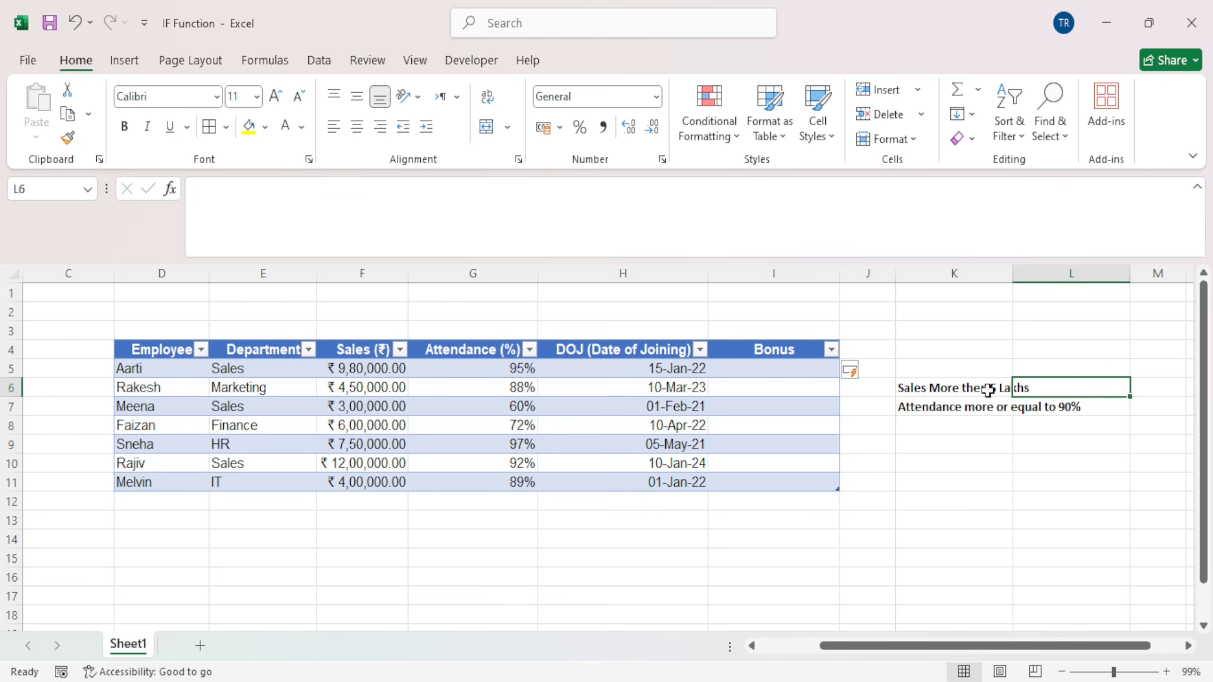
- Begin an IF formula in the first Bonus cell with an AND test whose first condition is the row's Sales >=500000
click(943, 388)
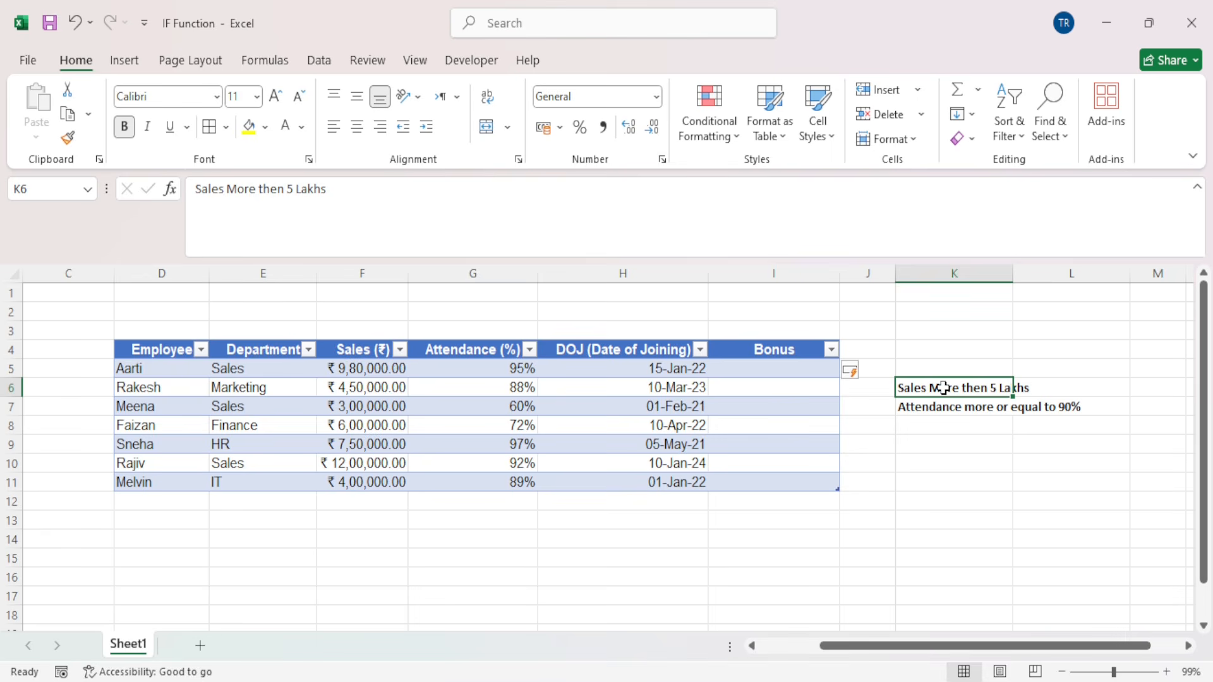
click(938, 408)
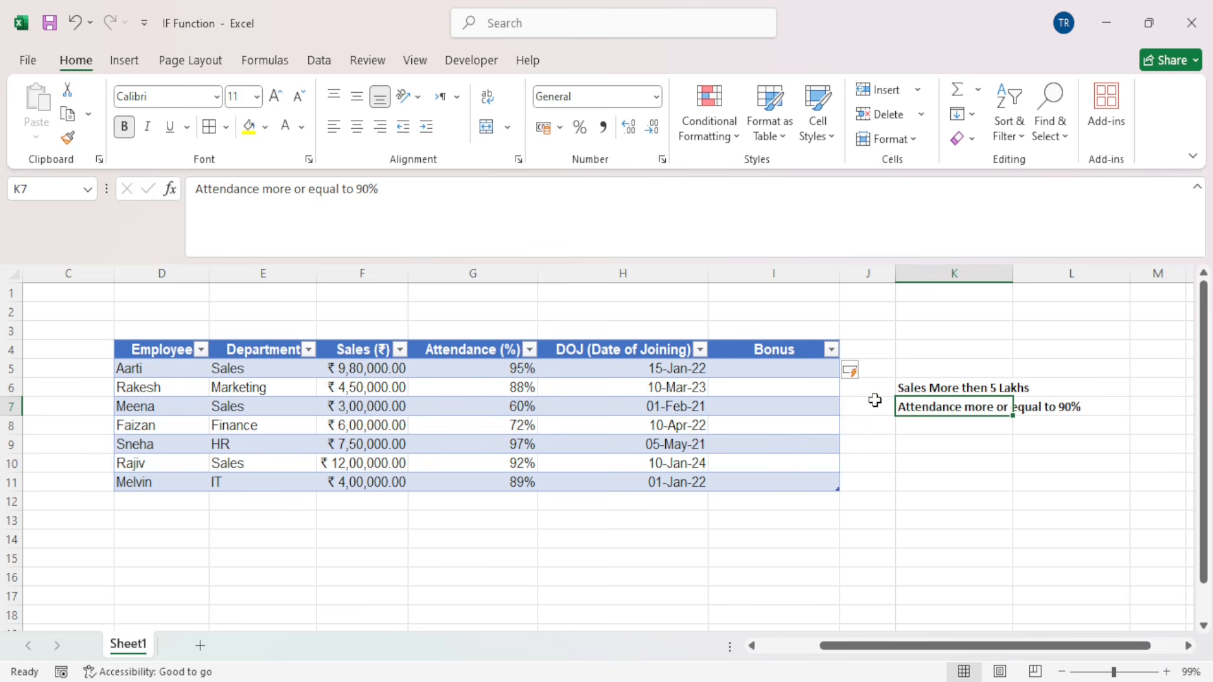
click(785, 368)
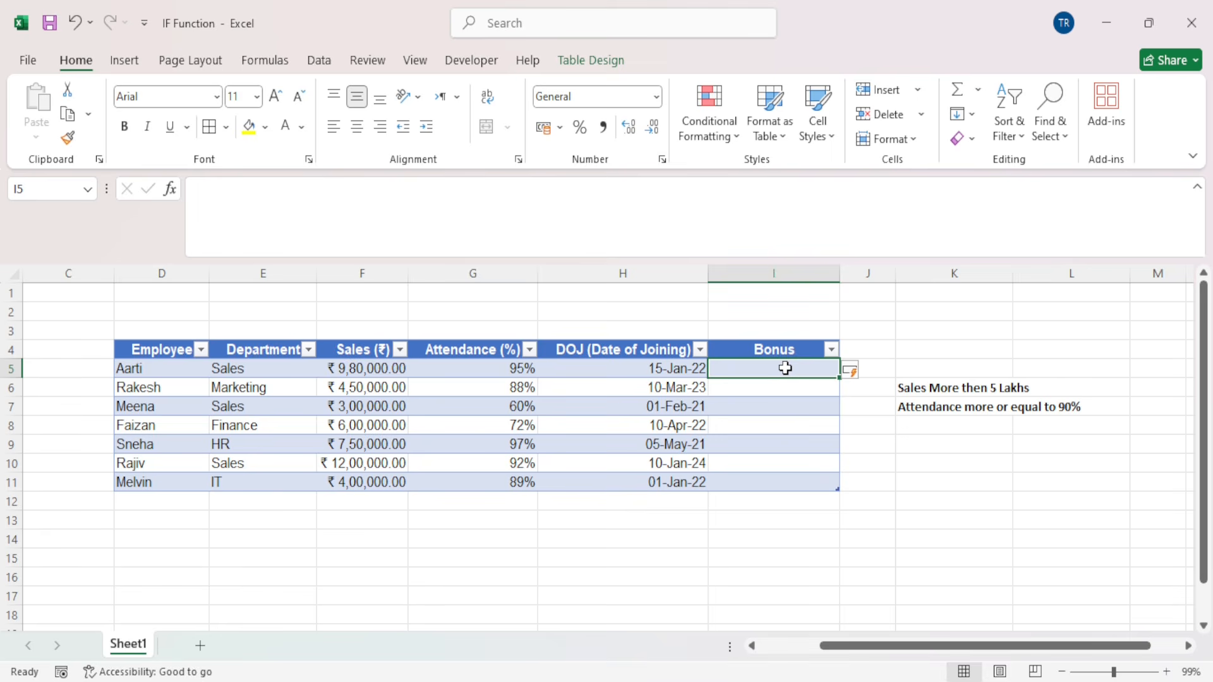
text(=if)
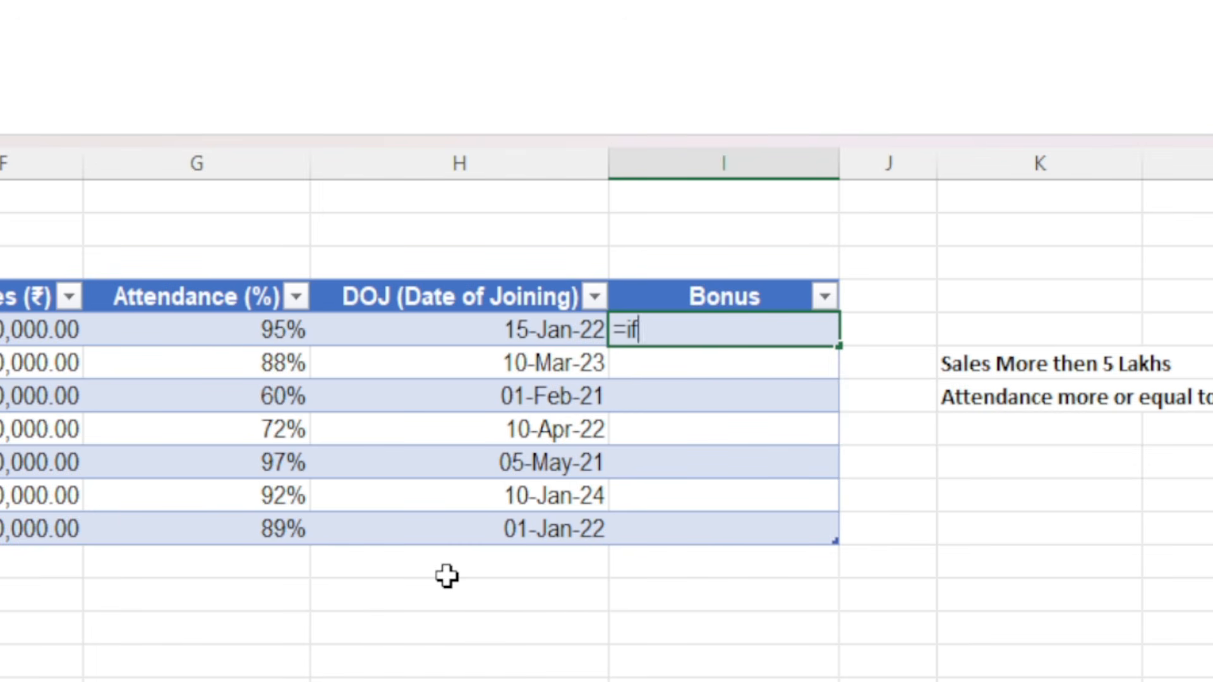
key(Tab)
text(and)
key(Tab)
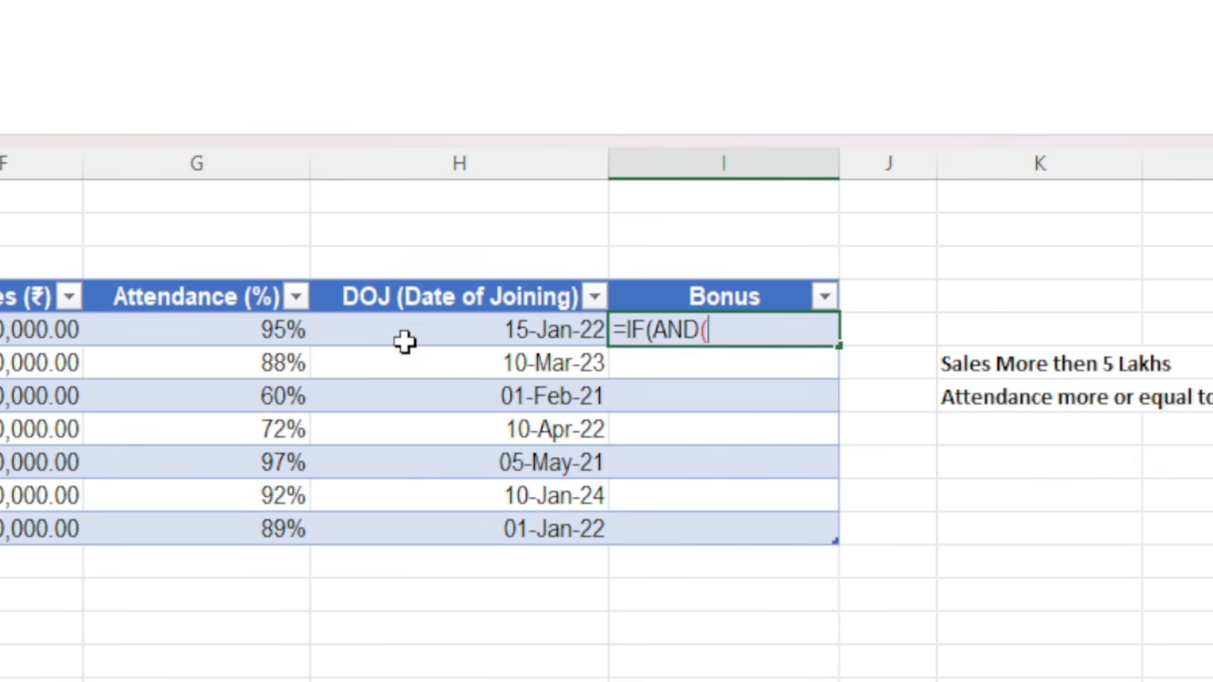
click(22, 336)
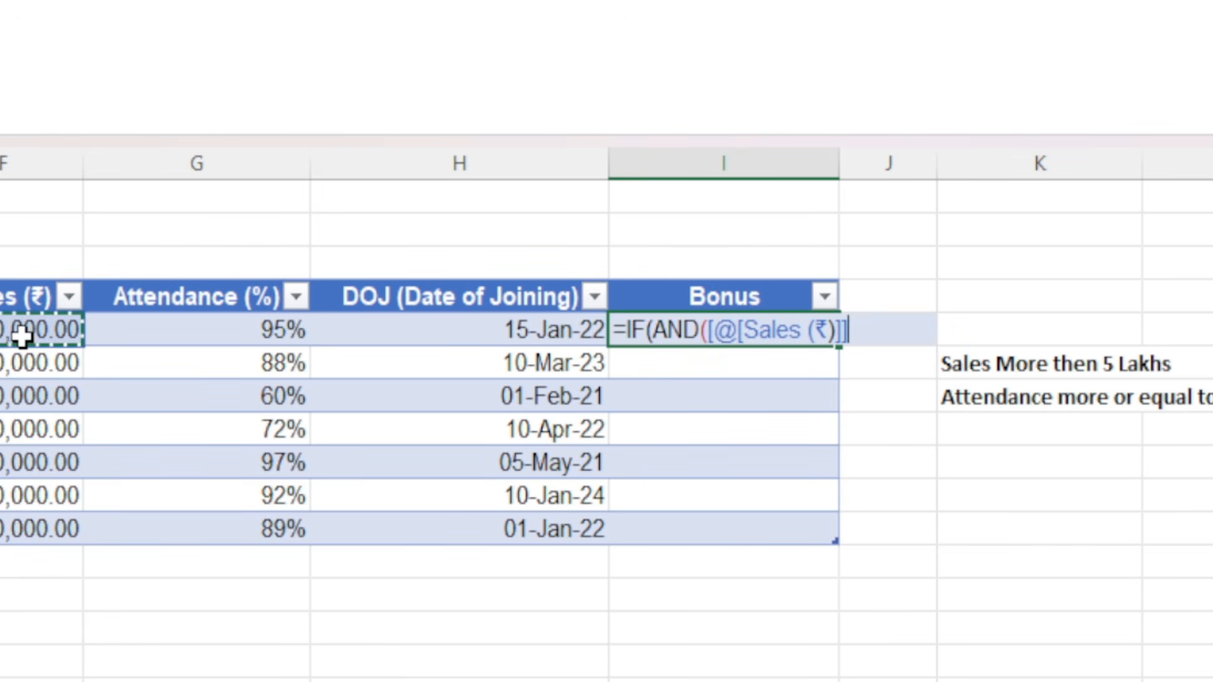
text(>=)
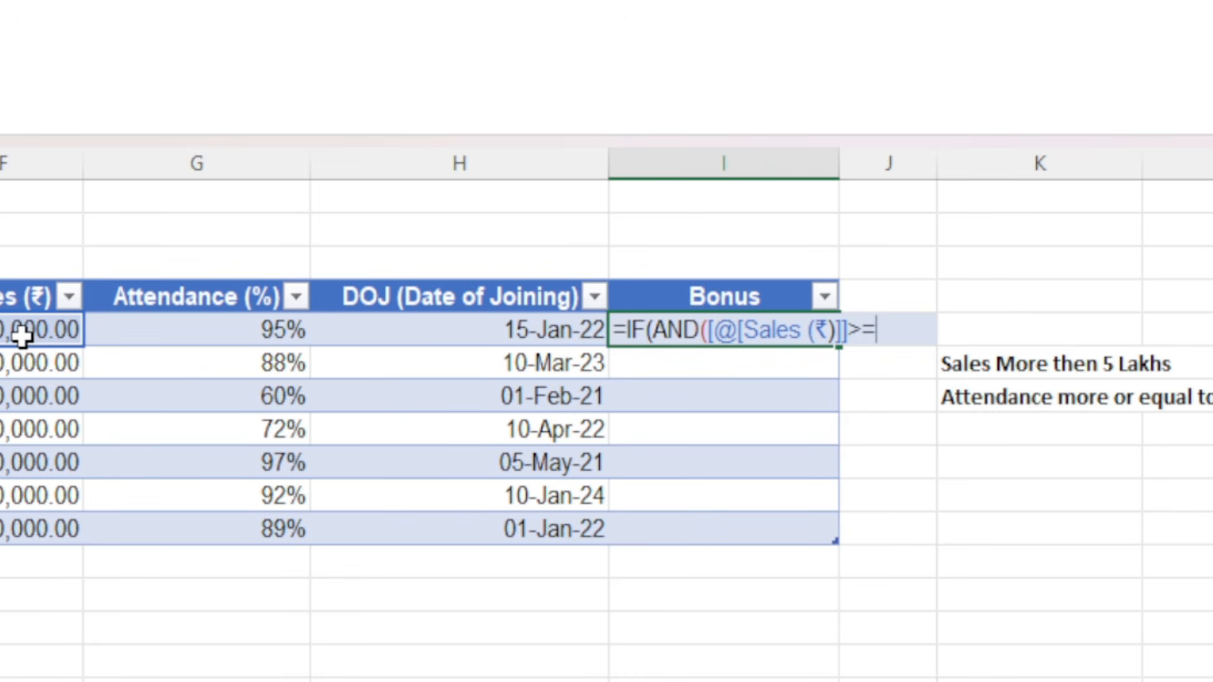
text(500000,)
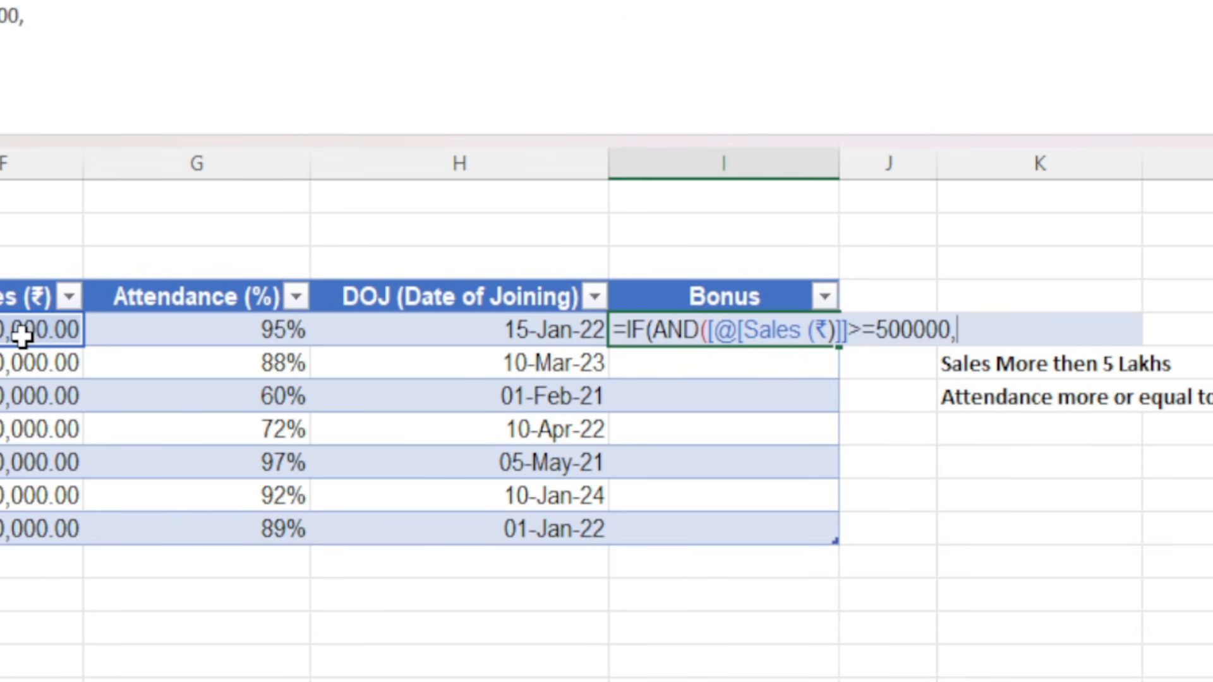
- Add the row's Attendance (%) >=90% as the second AND condition in the Bonus formula and close the AND
click(202, 339)
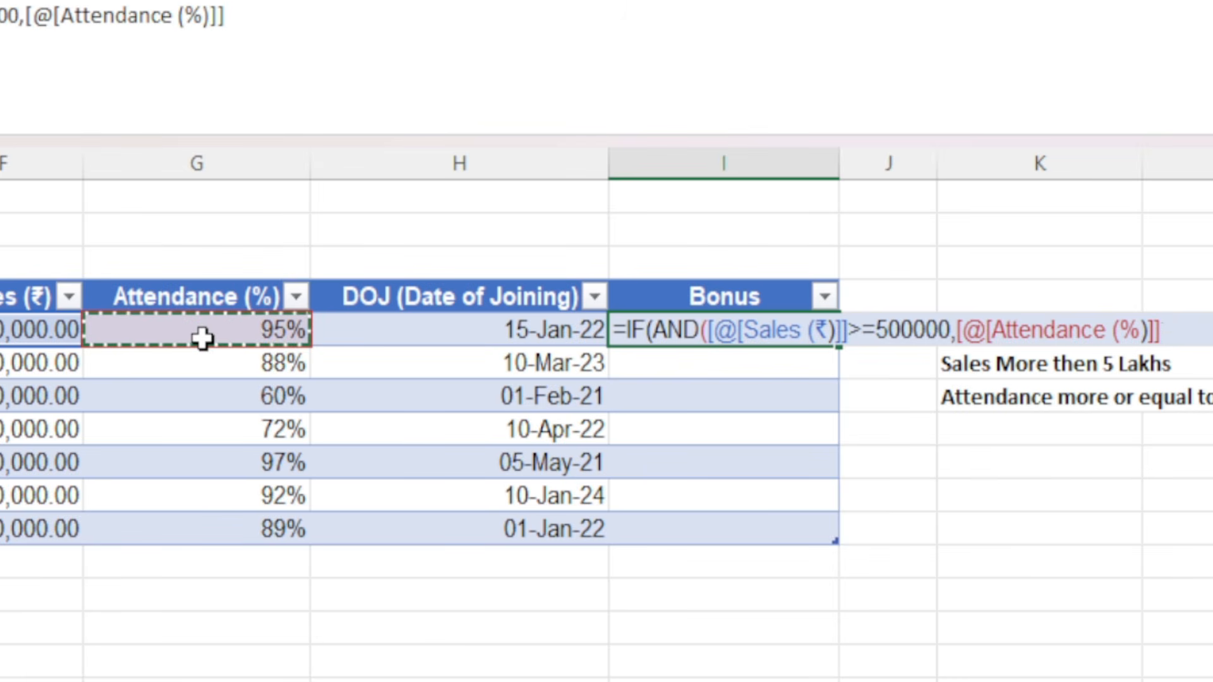
text(>=90)
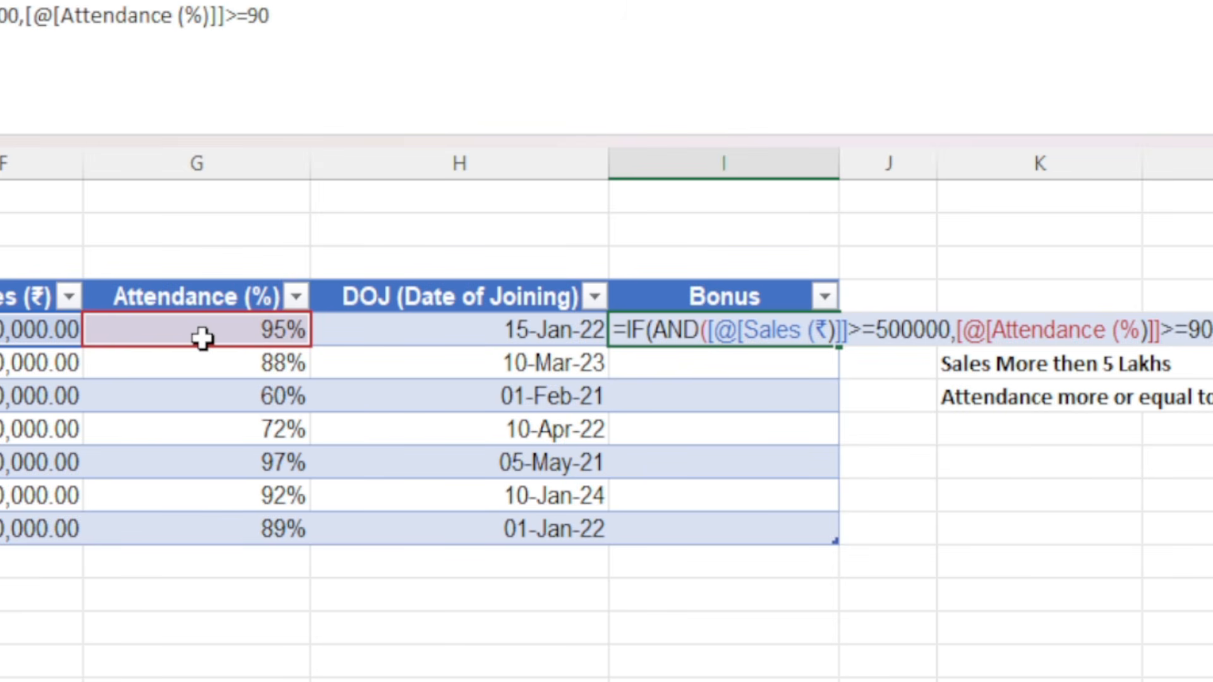
text(%),)
- Finish the Bonus formula so it returns "Bonus Approved" when both conditions hold, otherwise "Not Approved", and enter it
text("Bonus)
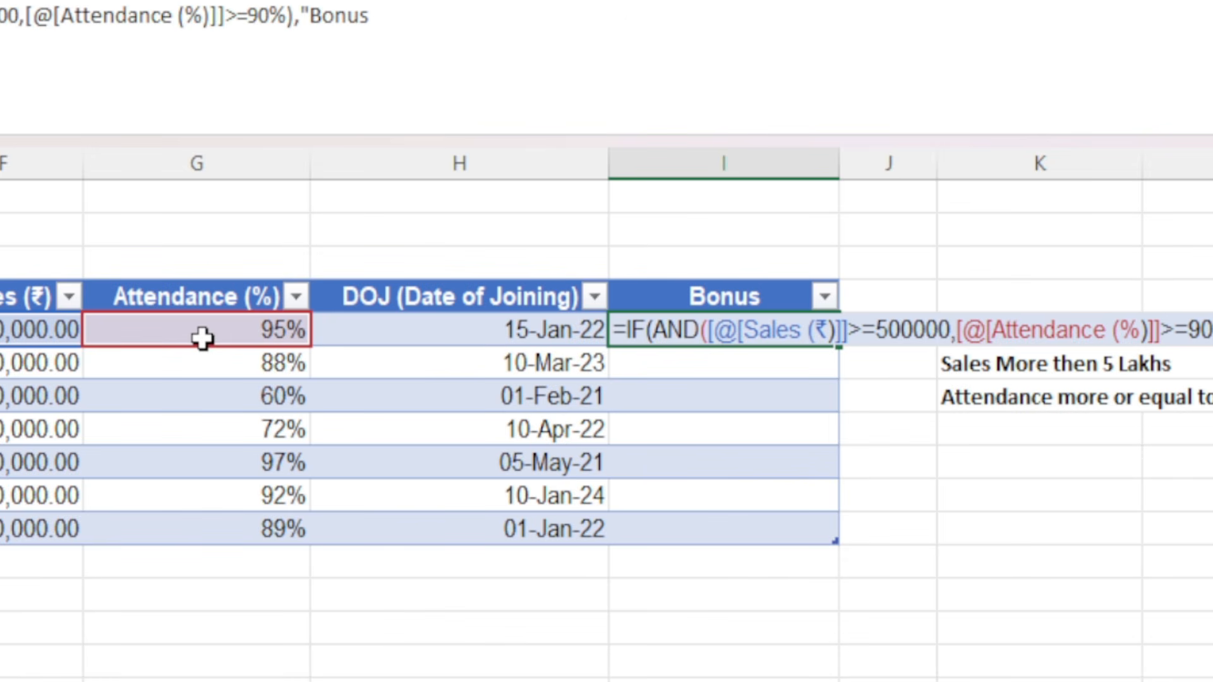
text( Approved)
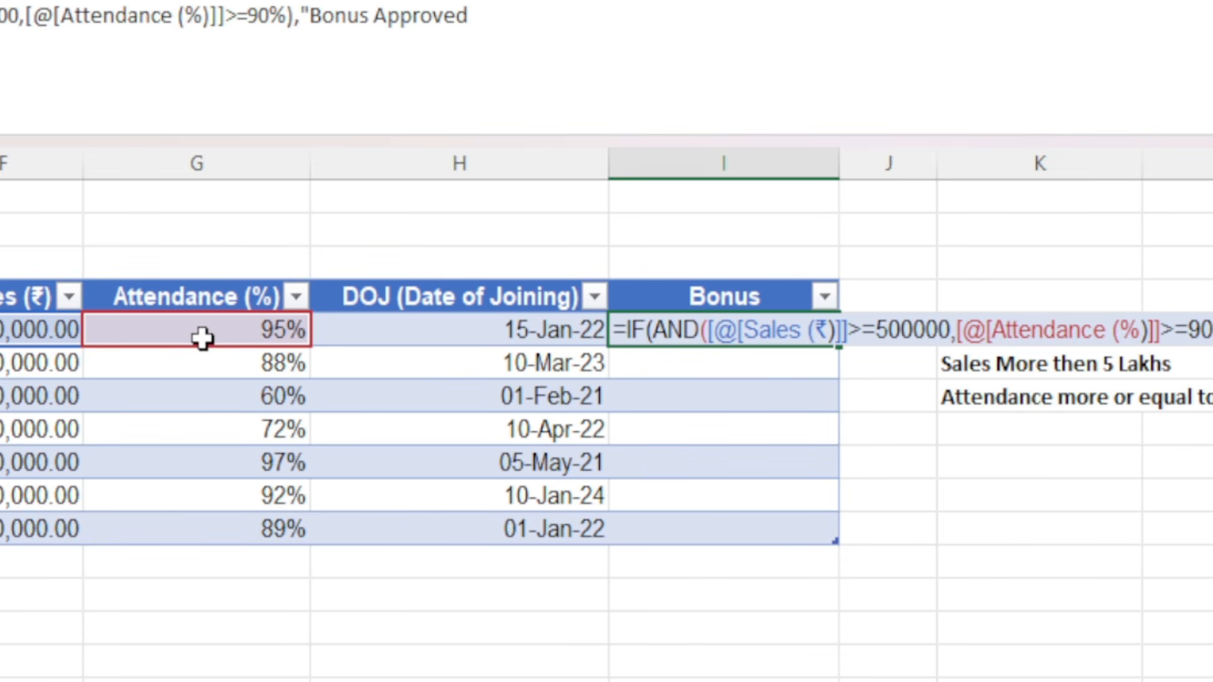
text(","Not A)
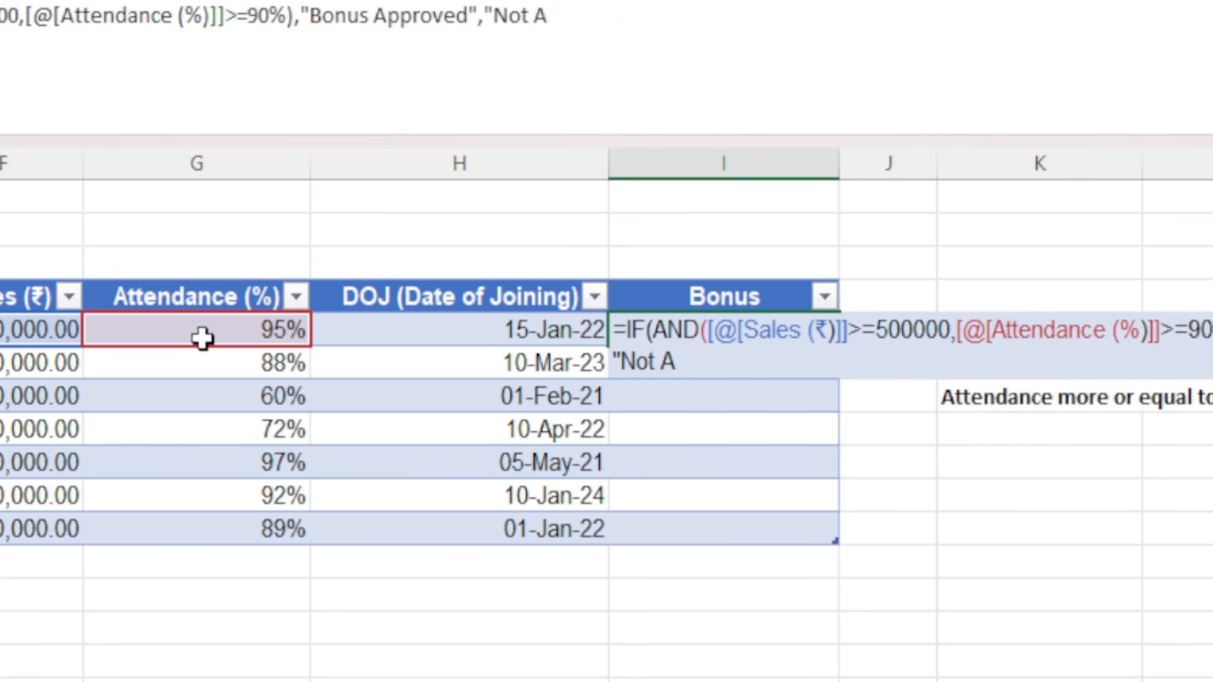
text(pproved)
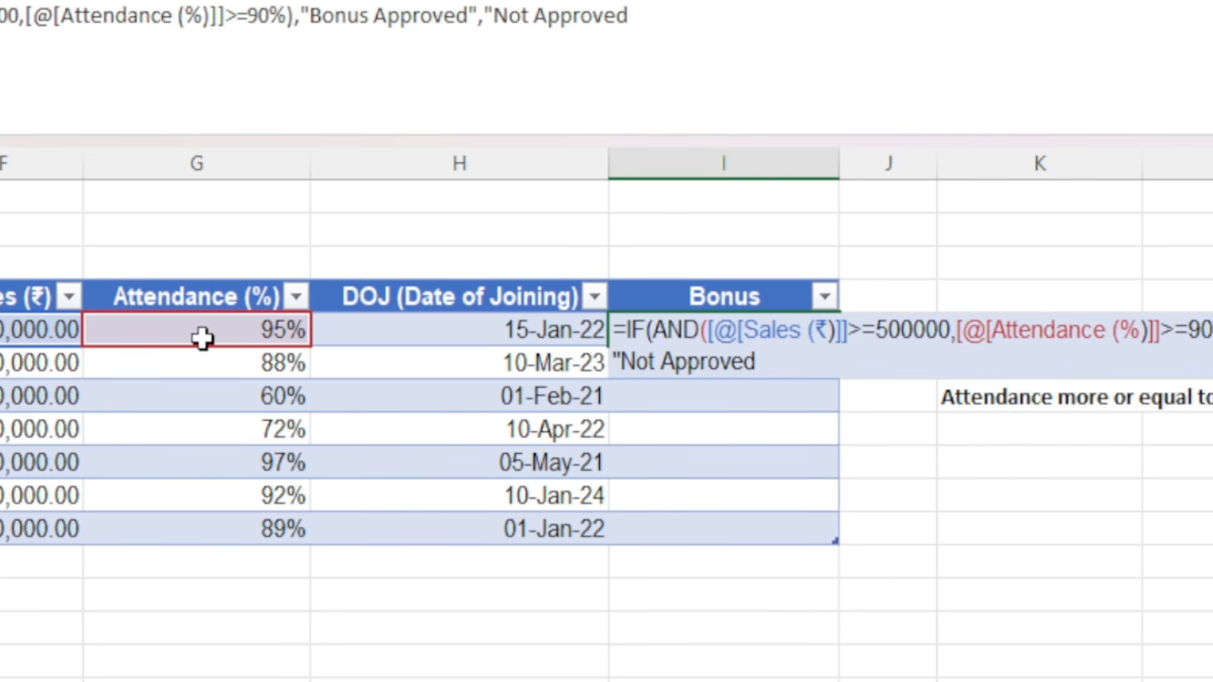
text())
key(BackSpace)
text("))
key(Return)
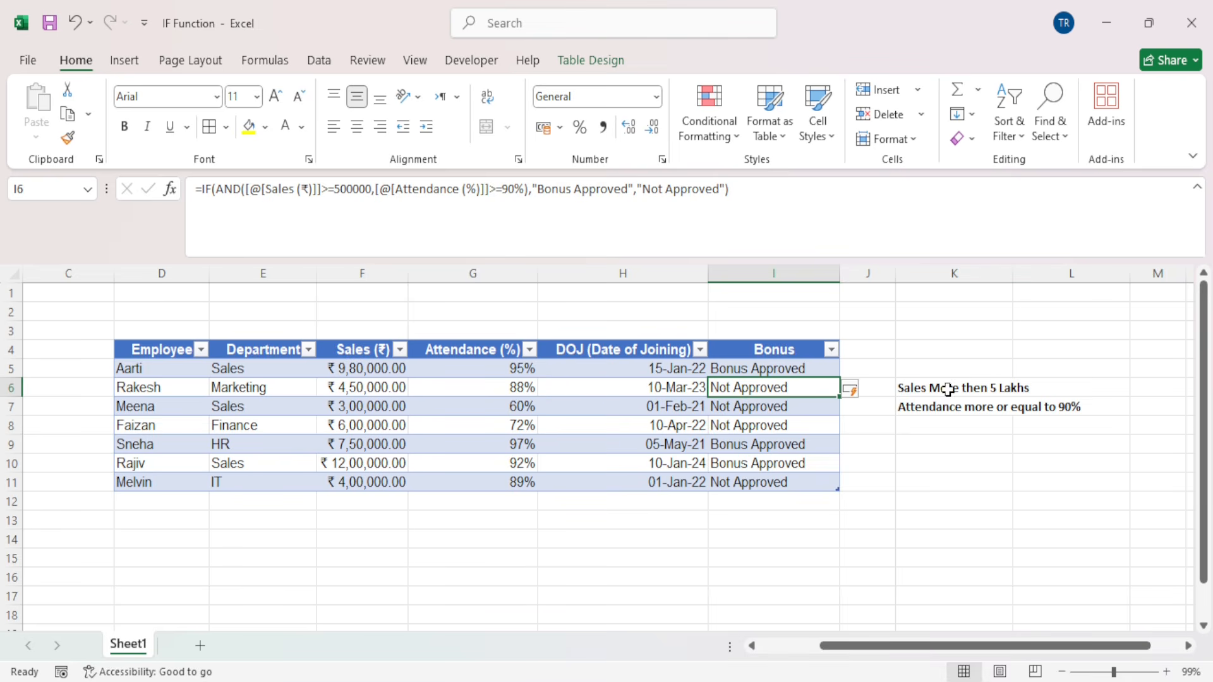
click(786, 371)
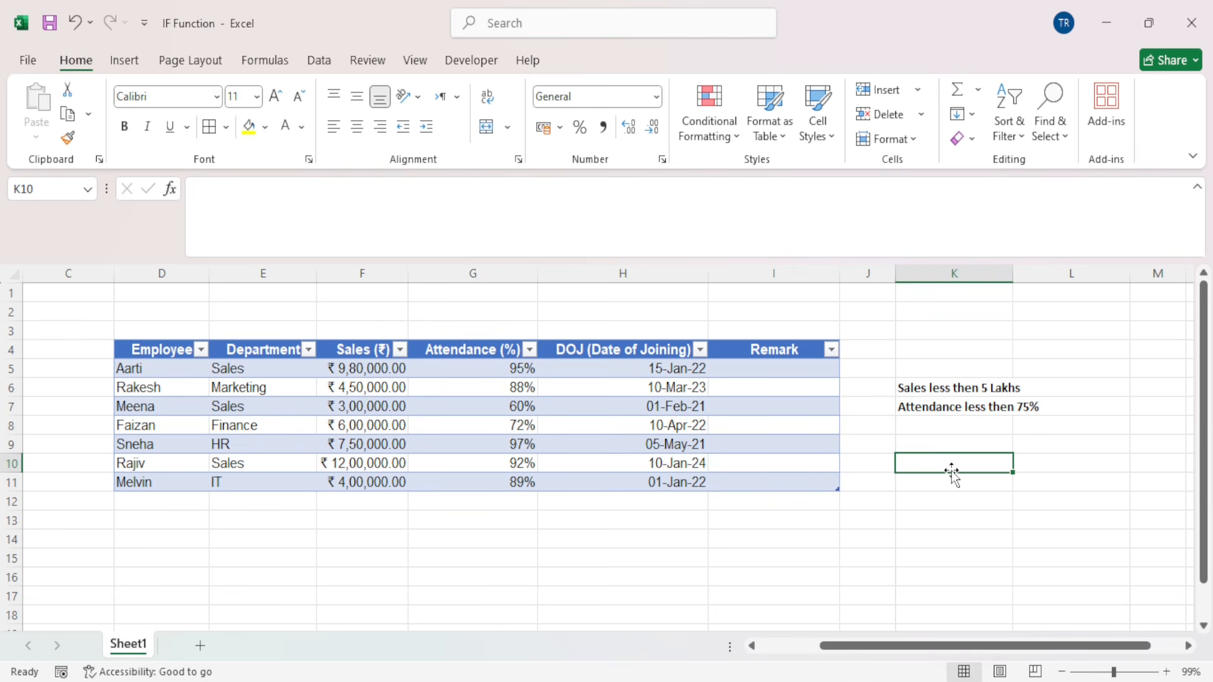
- Begin an IF formula in the first Remark cell with an OR test whose first condition is the row's Sales <=500000
click(779, 370)
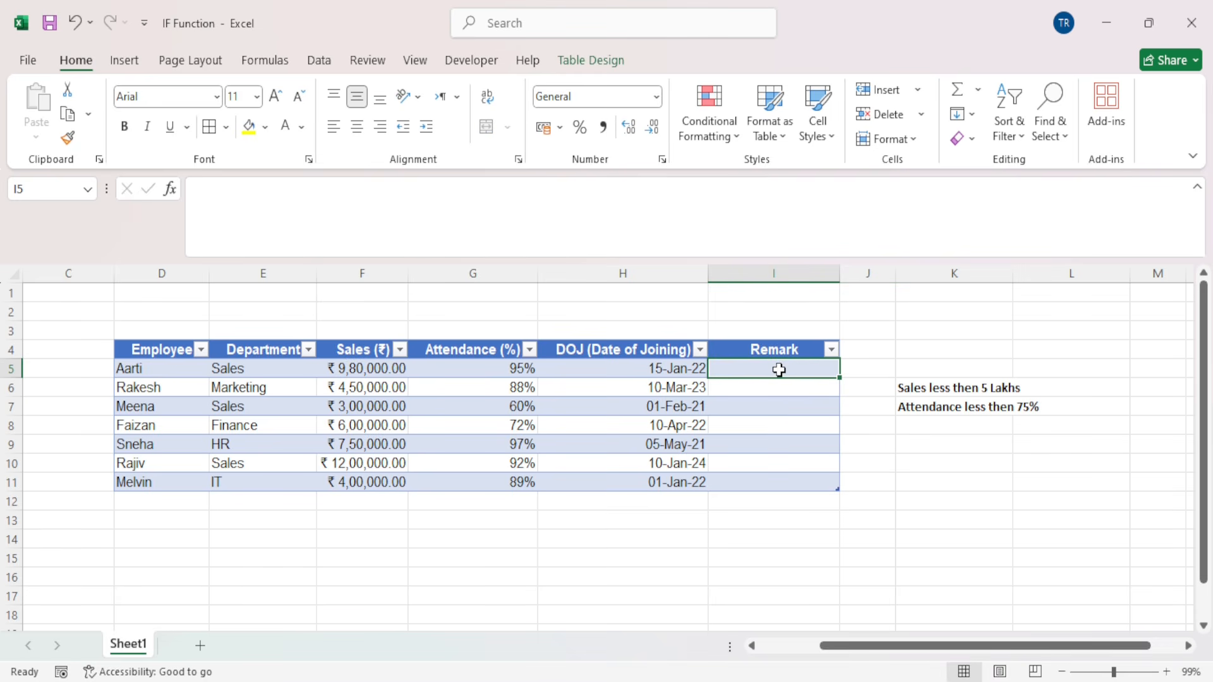
text(=if)
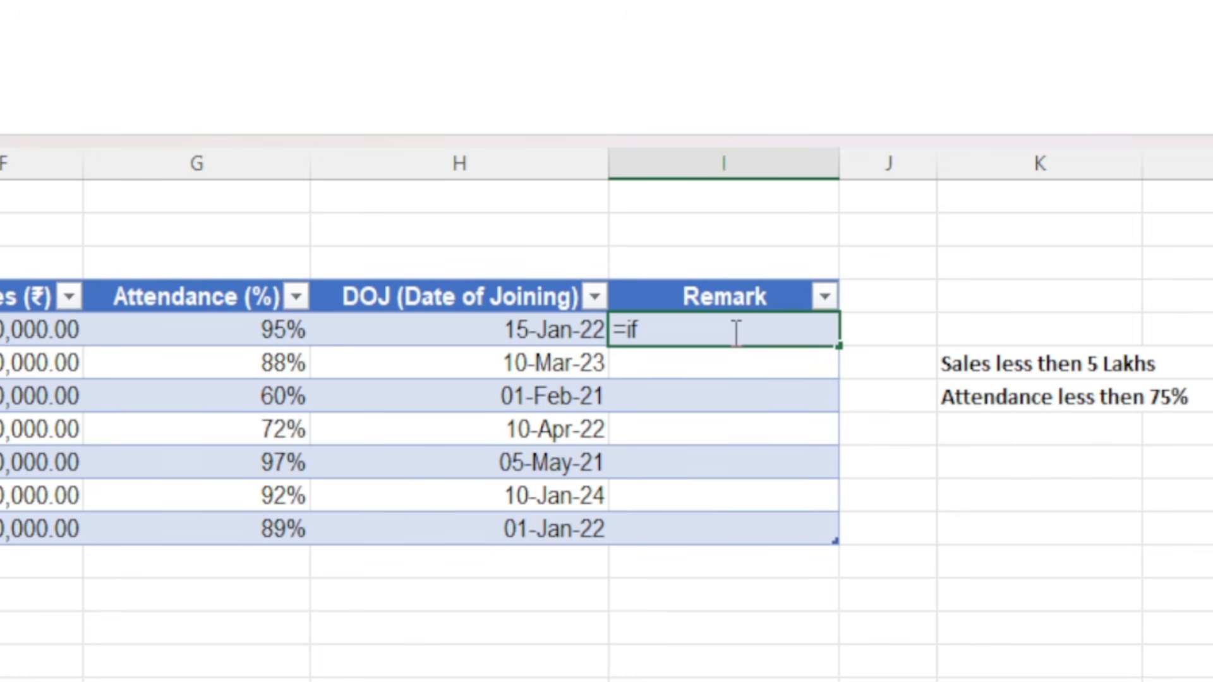
key(Tab)
text(or)
key(Tab)
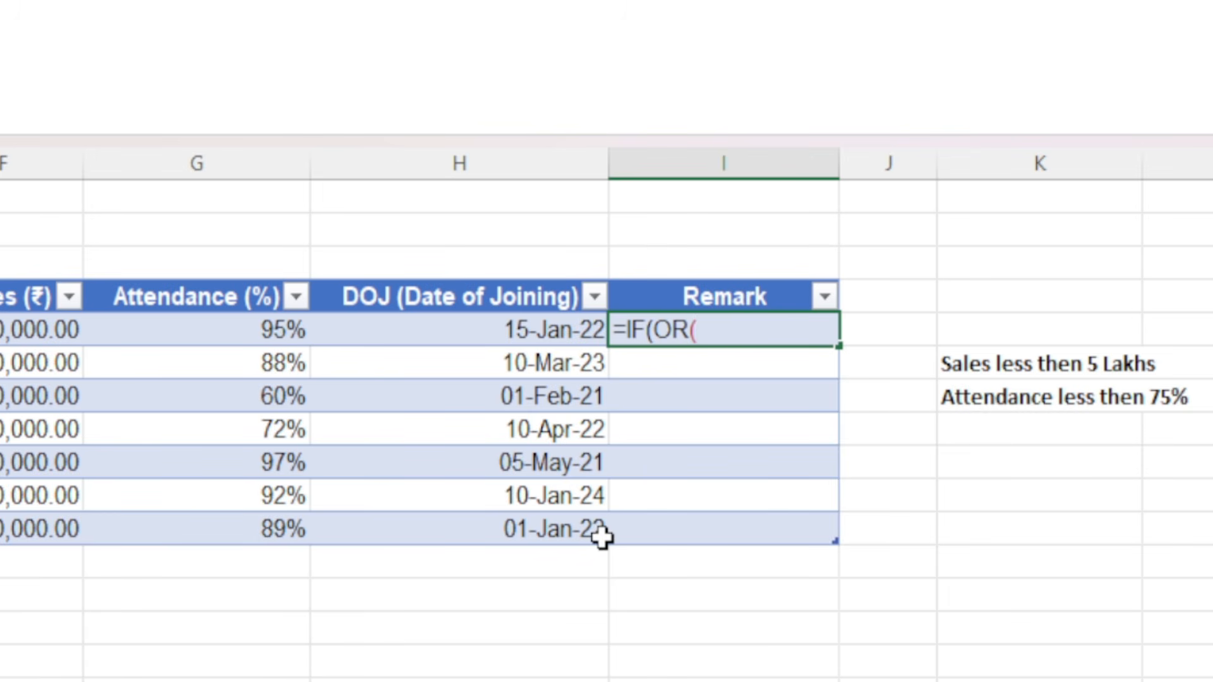
click(50, 331)
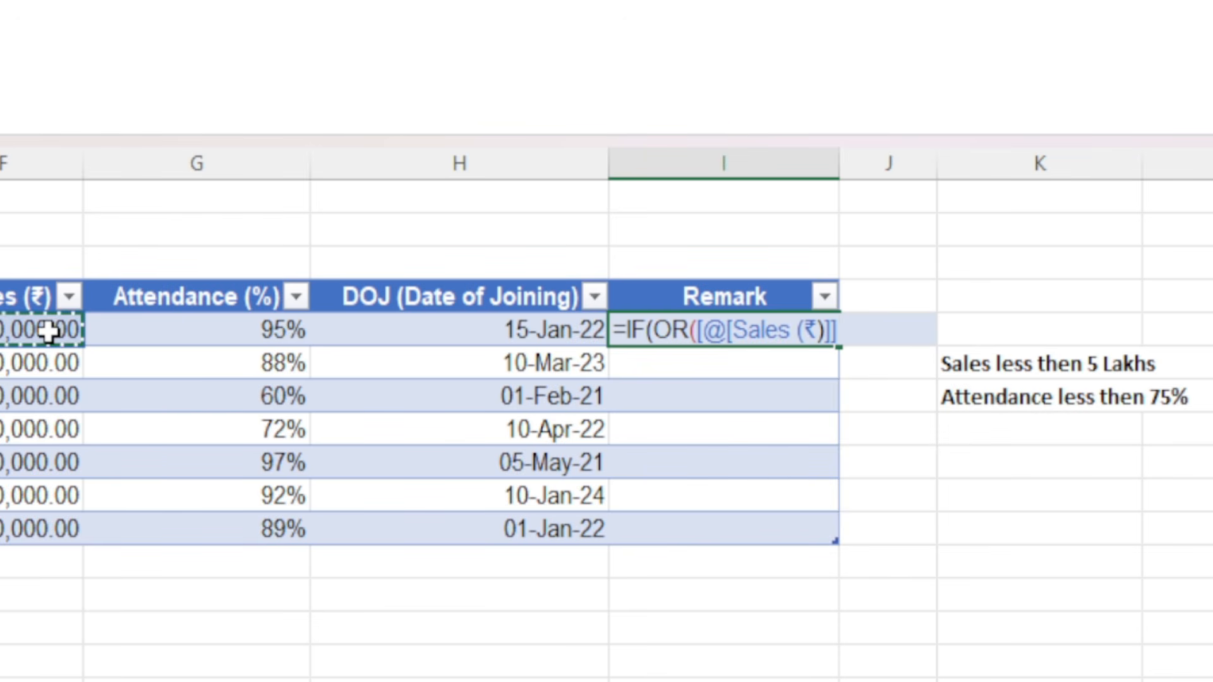
text(<)
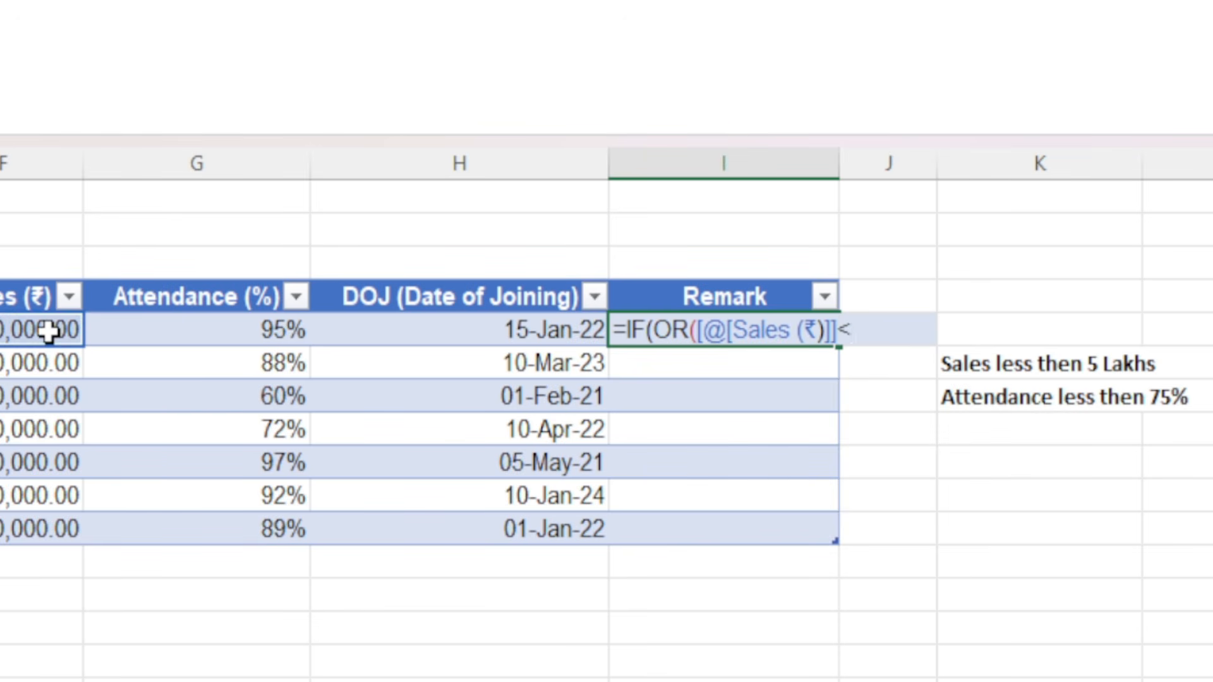
text(=500000)
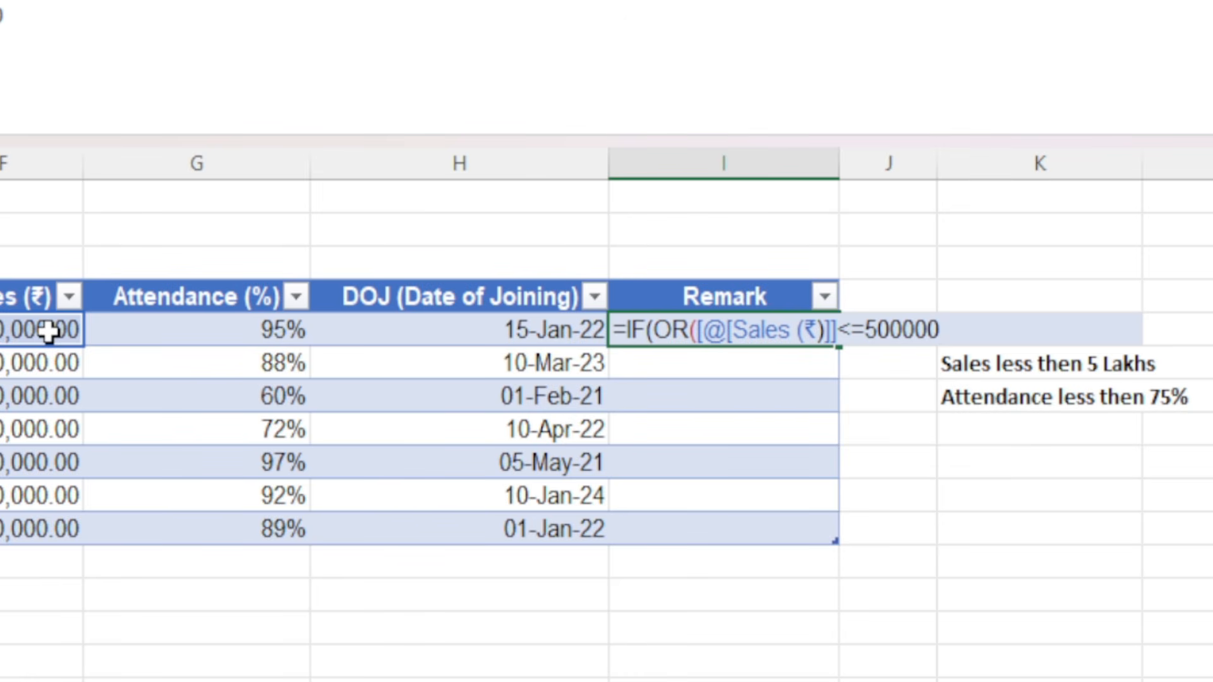
- Add the row's Attendance (%) <=75% as the second OR condition in the Remark formula and close the OR
text(,)
click(275, 330)
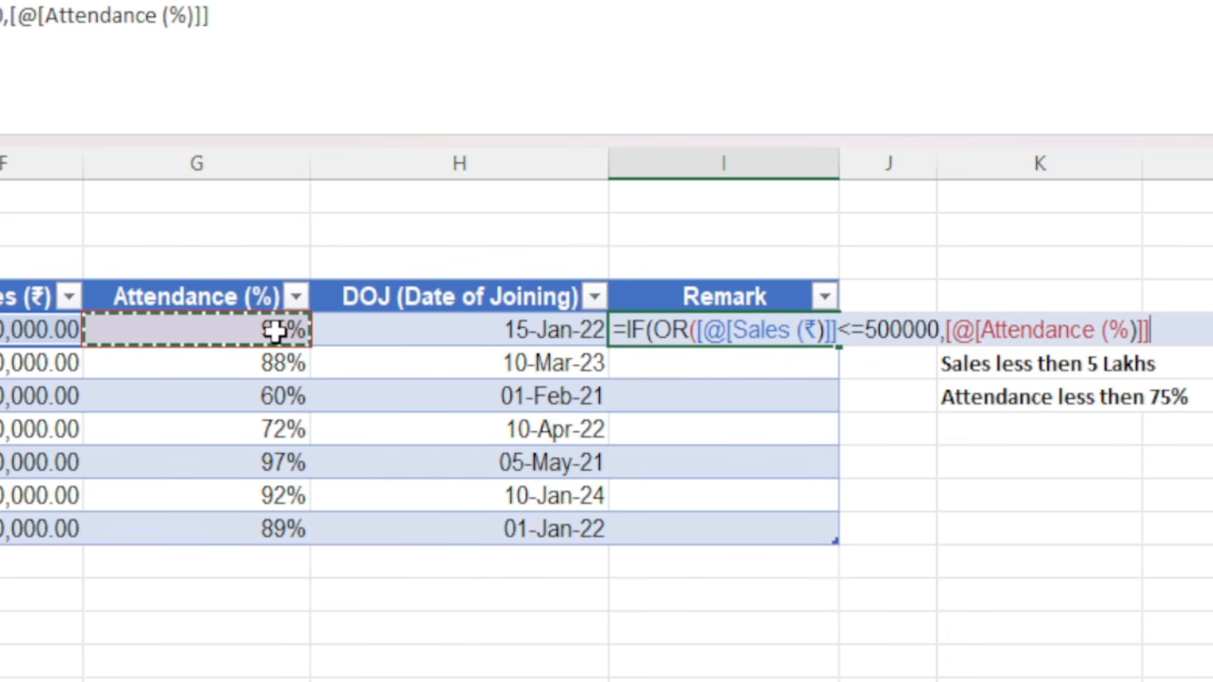
text(<)
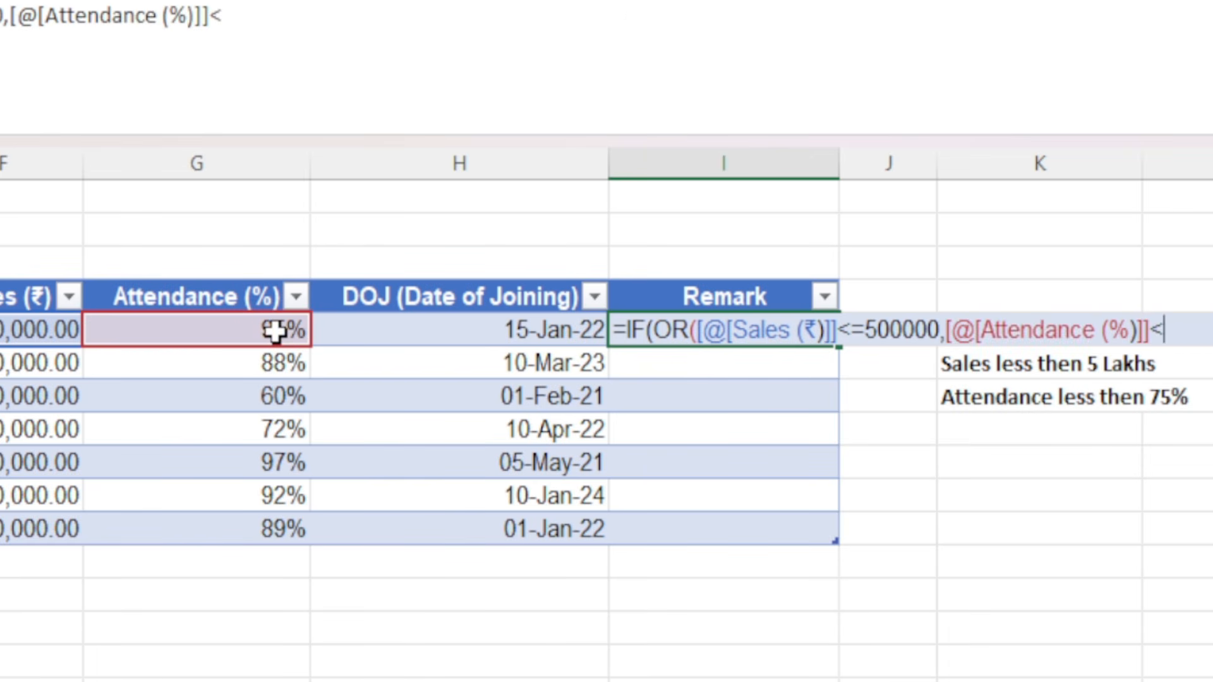
text(=75)
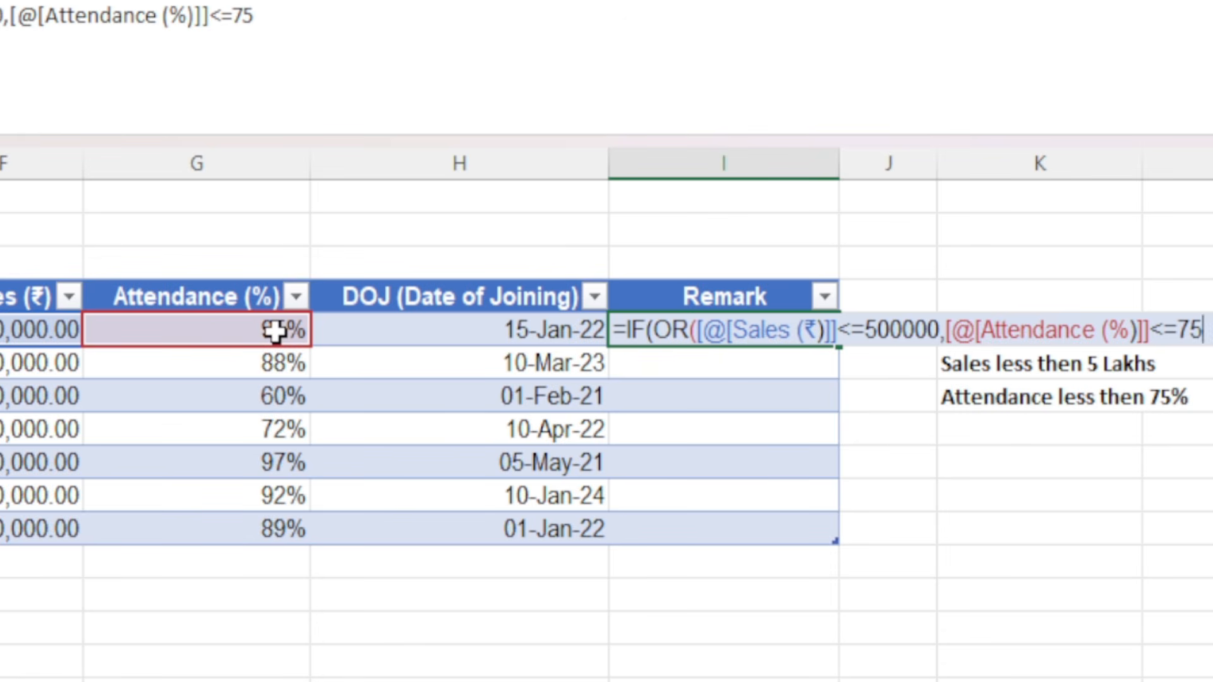
text(%),"N)
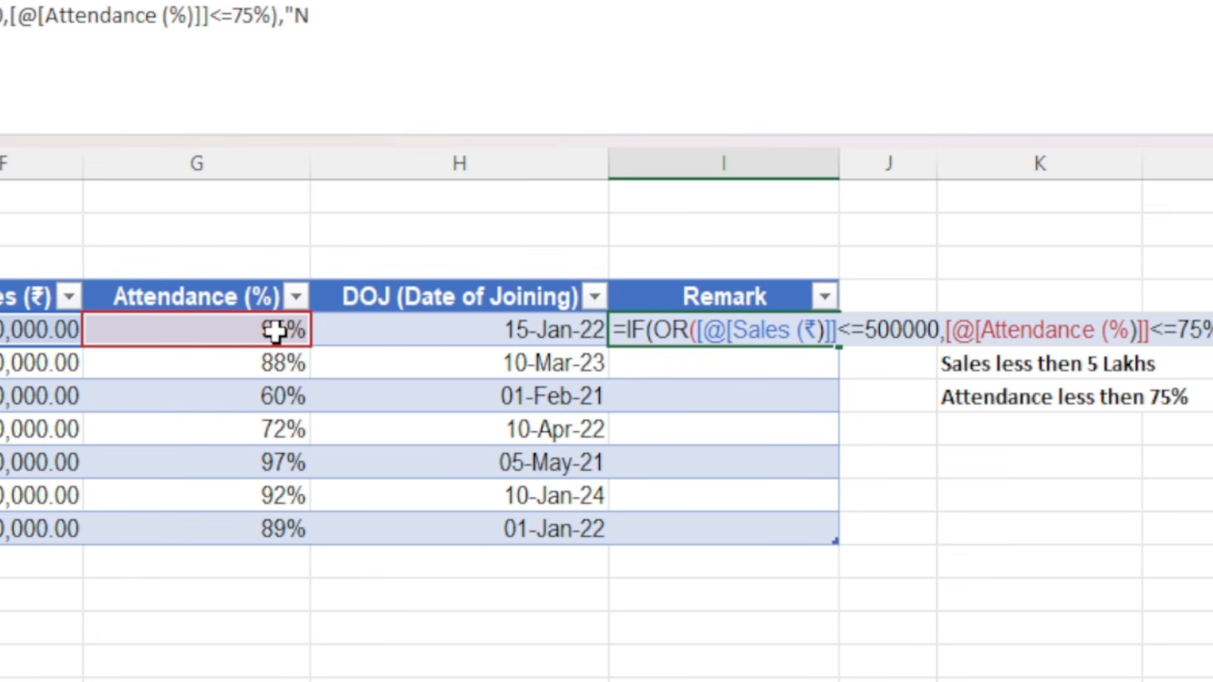
- Finish the Remark formula so it returns "Needs Improvement" when either condition holds, otherwise "Good", and enter it
text(eeds Im)
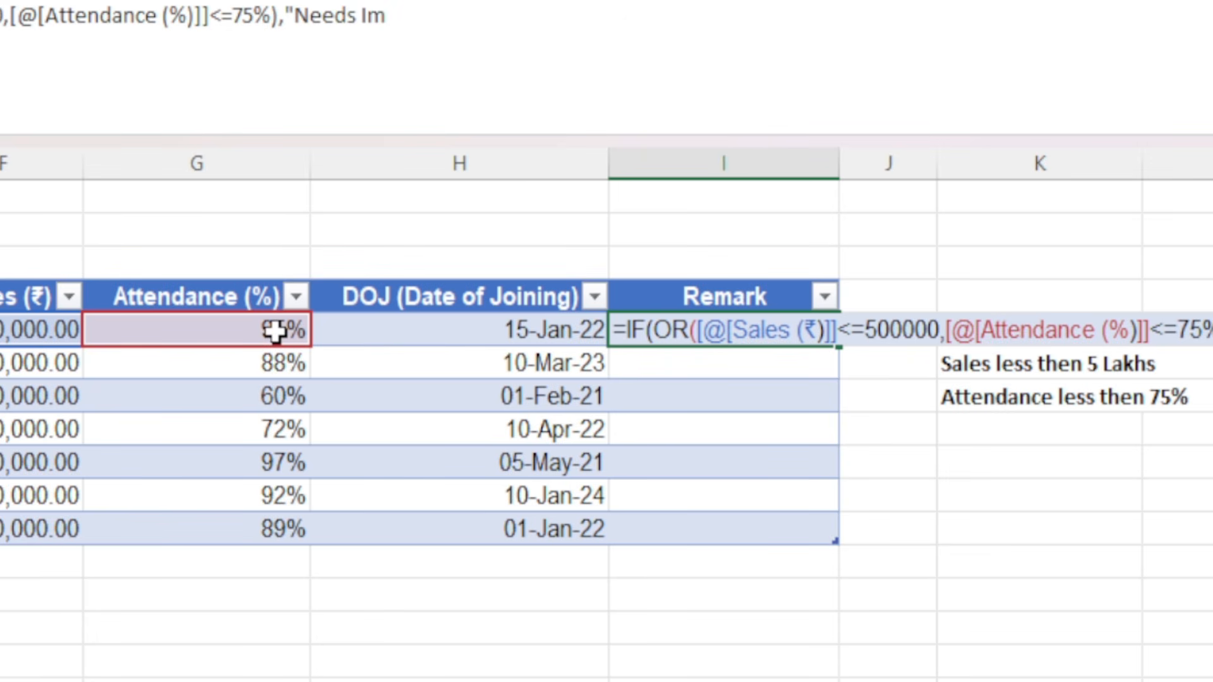
text(provem)
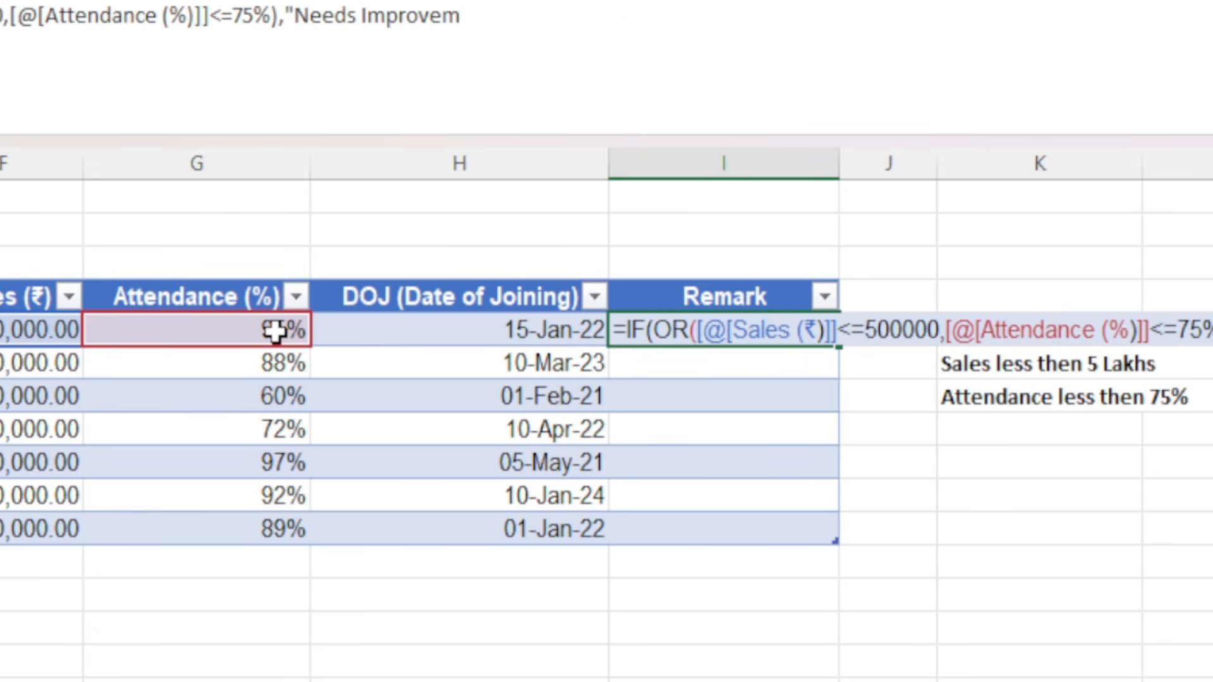
text(ent",)
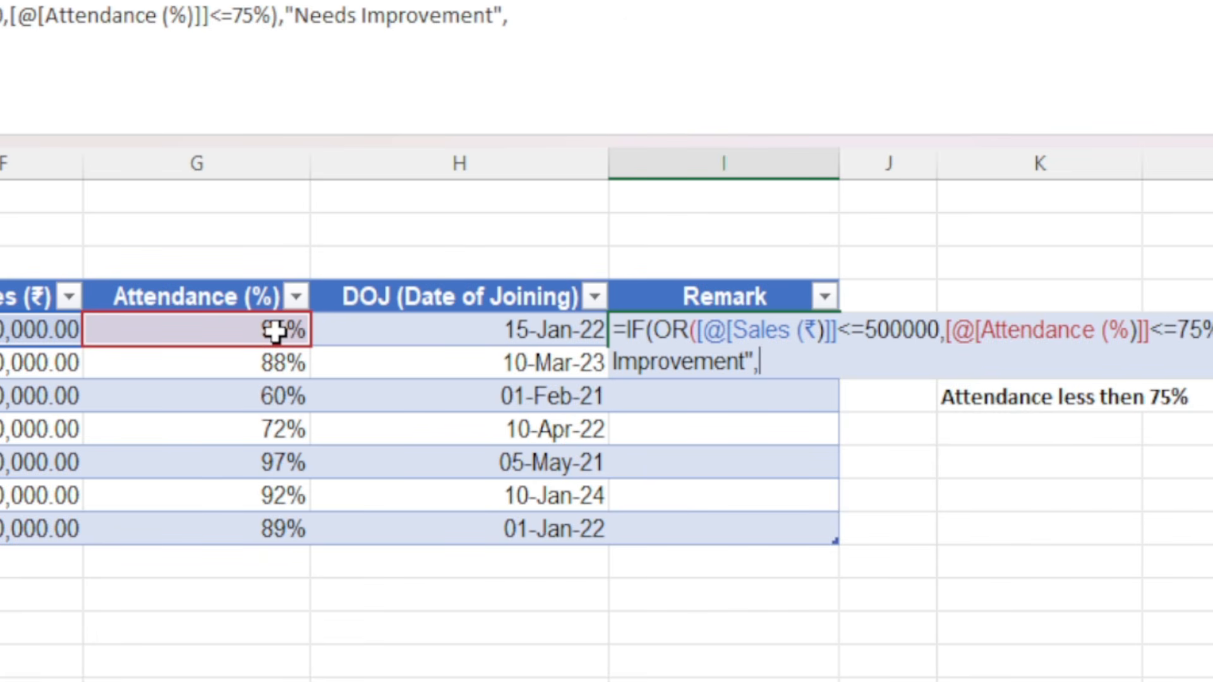
text("Good"))
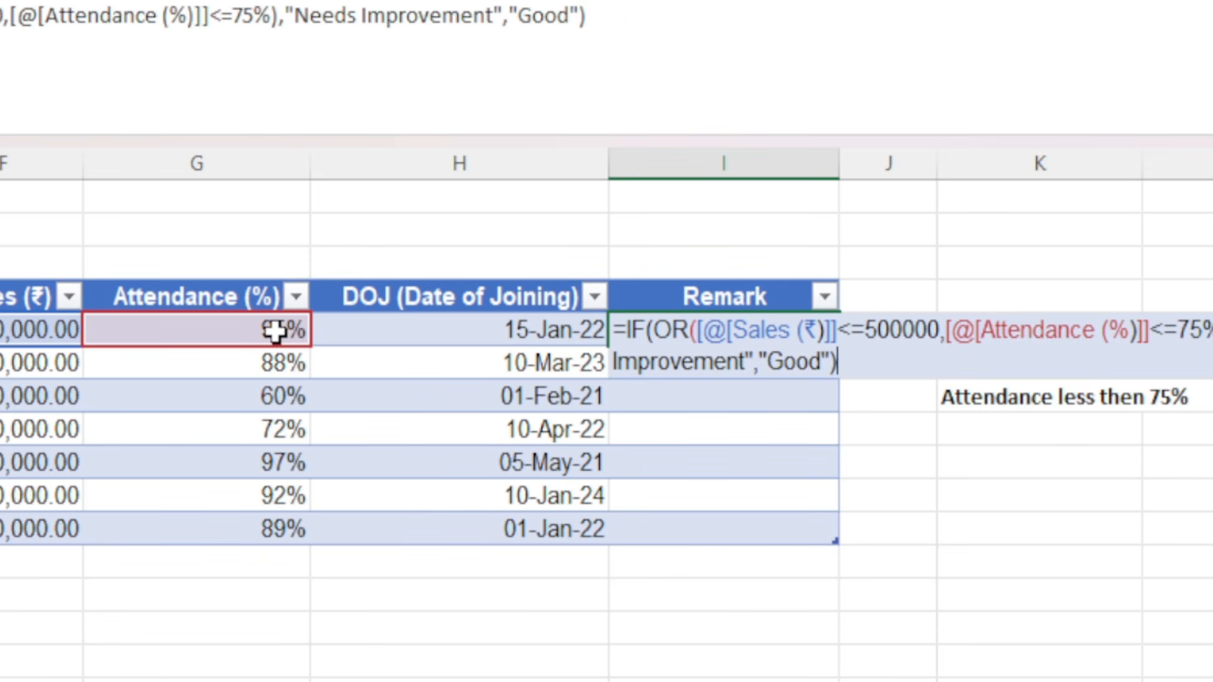
key(Return)
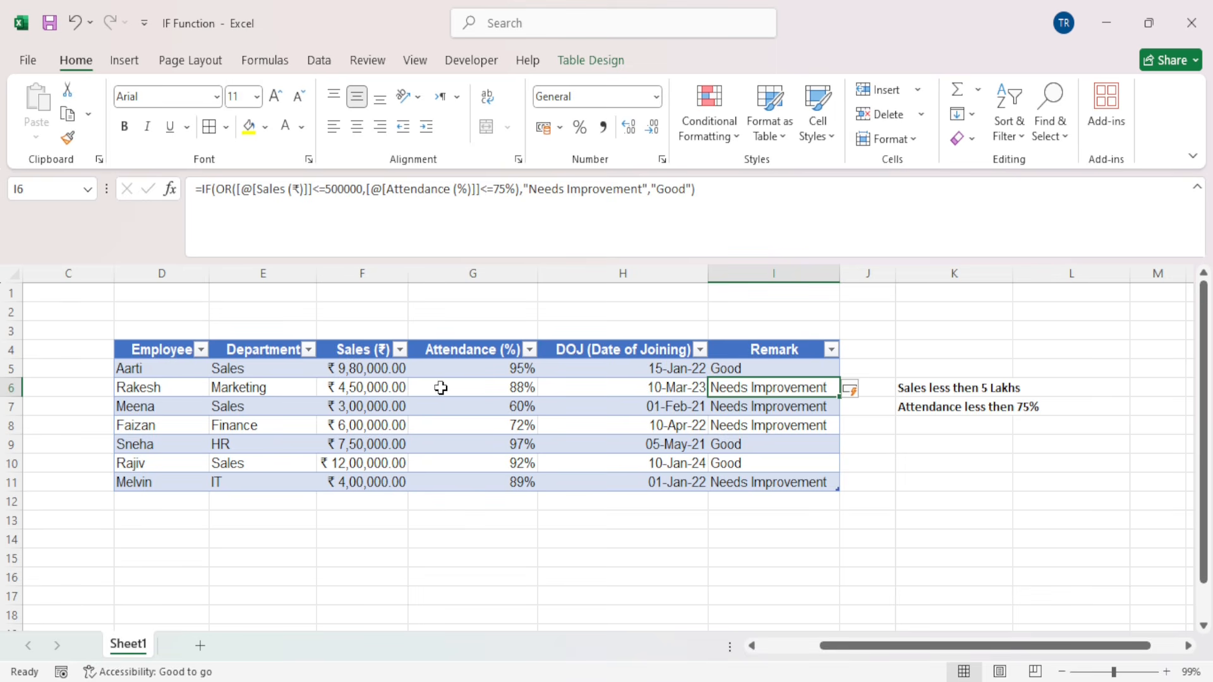
click(809, 368)
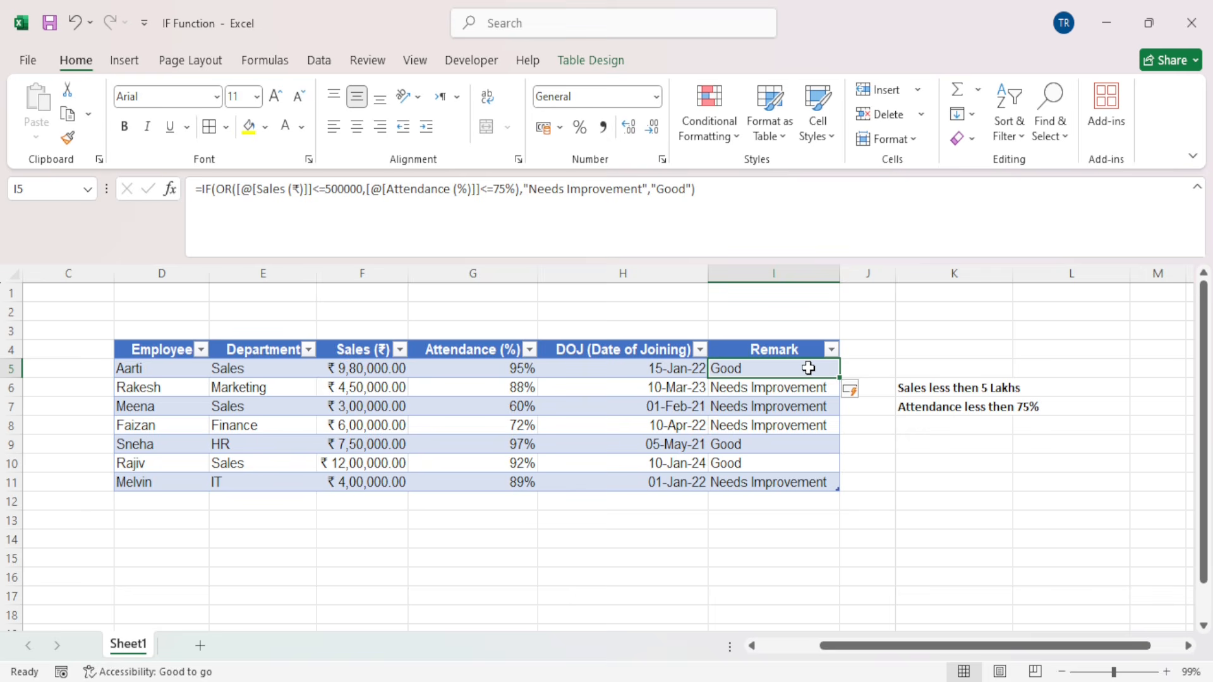
click(782, 396)
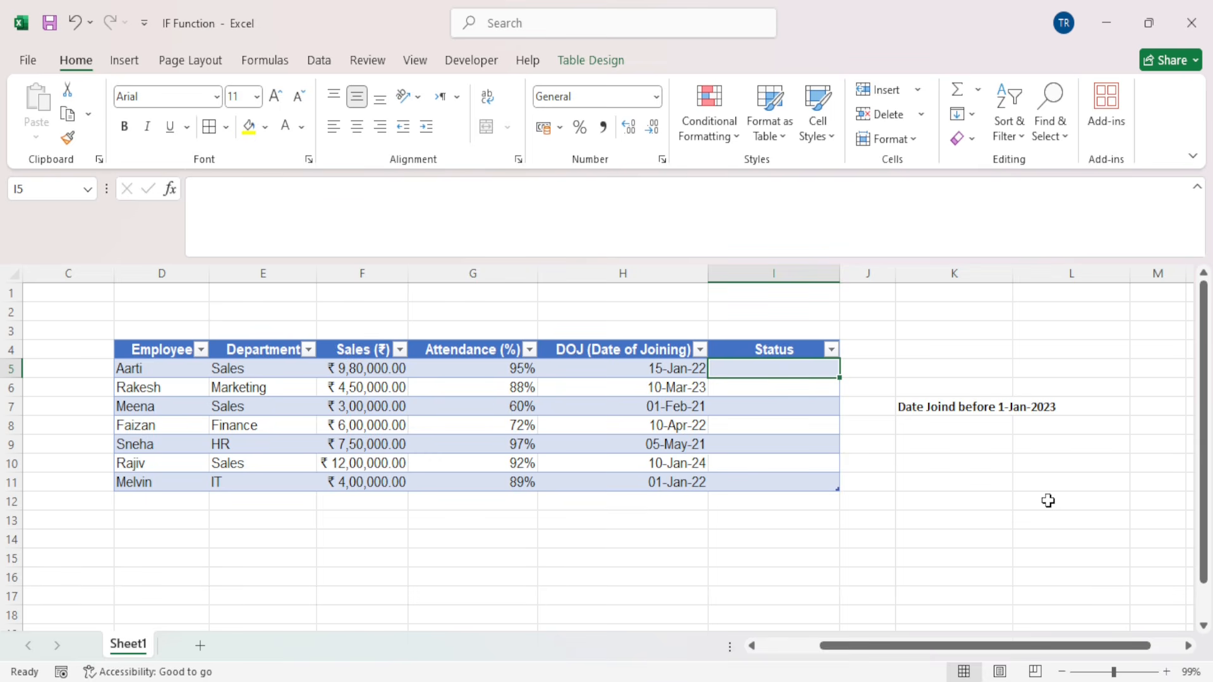
- Begin an IF formula in the first Status cell testing whether the row's DOJ (Date of Joining) is >=DATE(2023,1,1)
text(=)
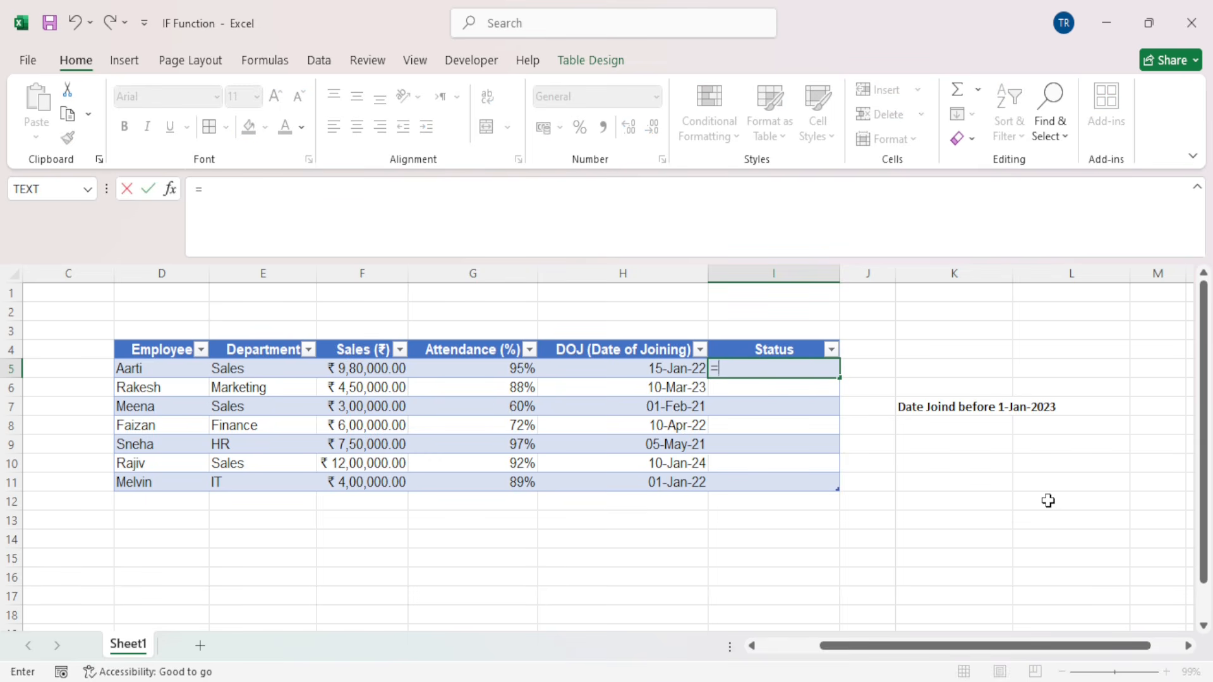
text(if)
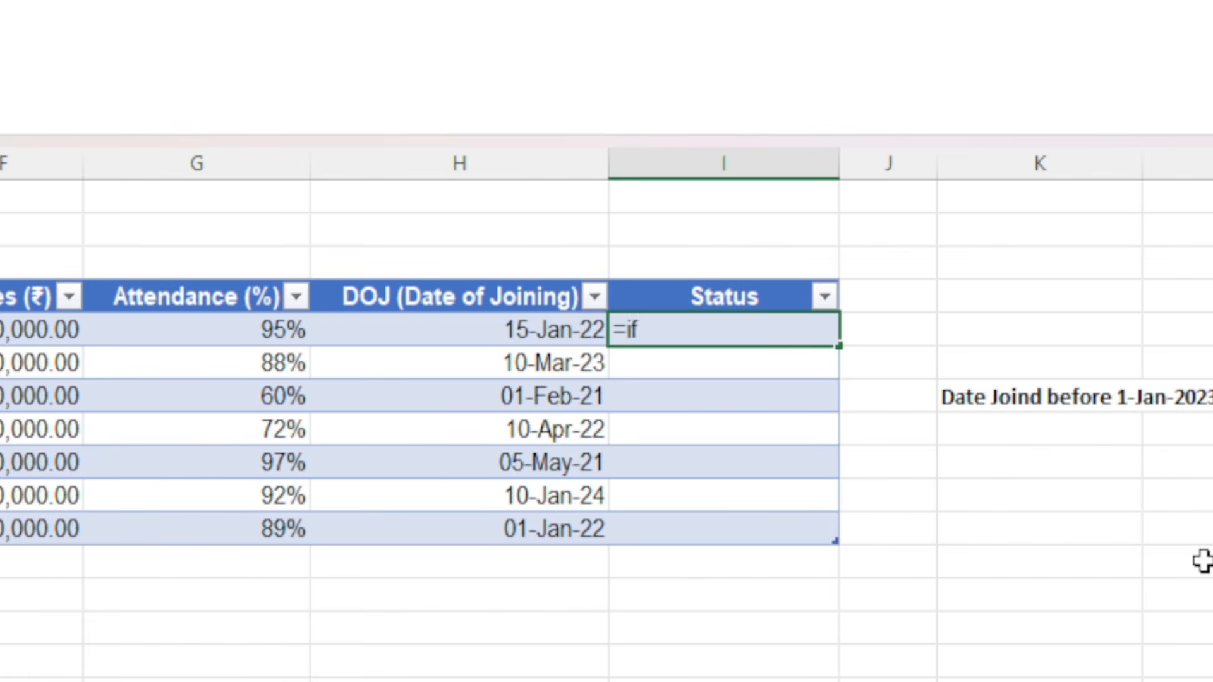
key(Tab)
key(Left)
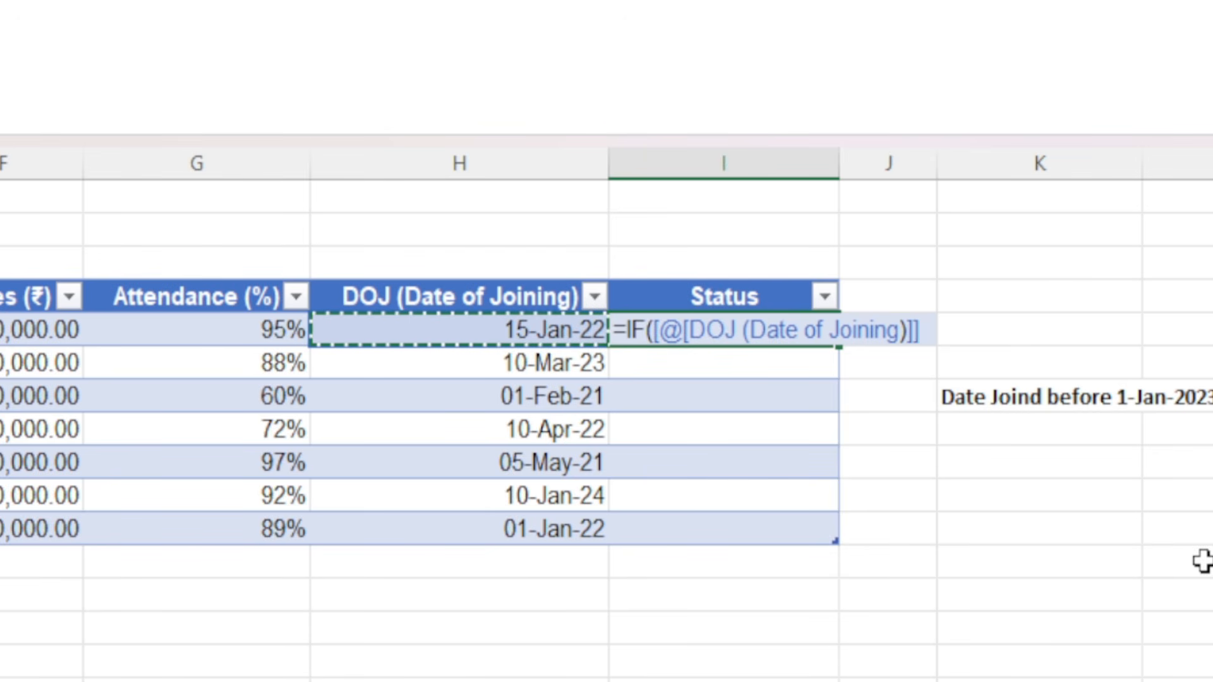
text(>)
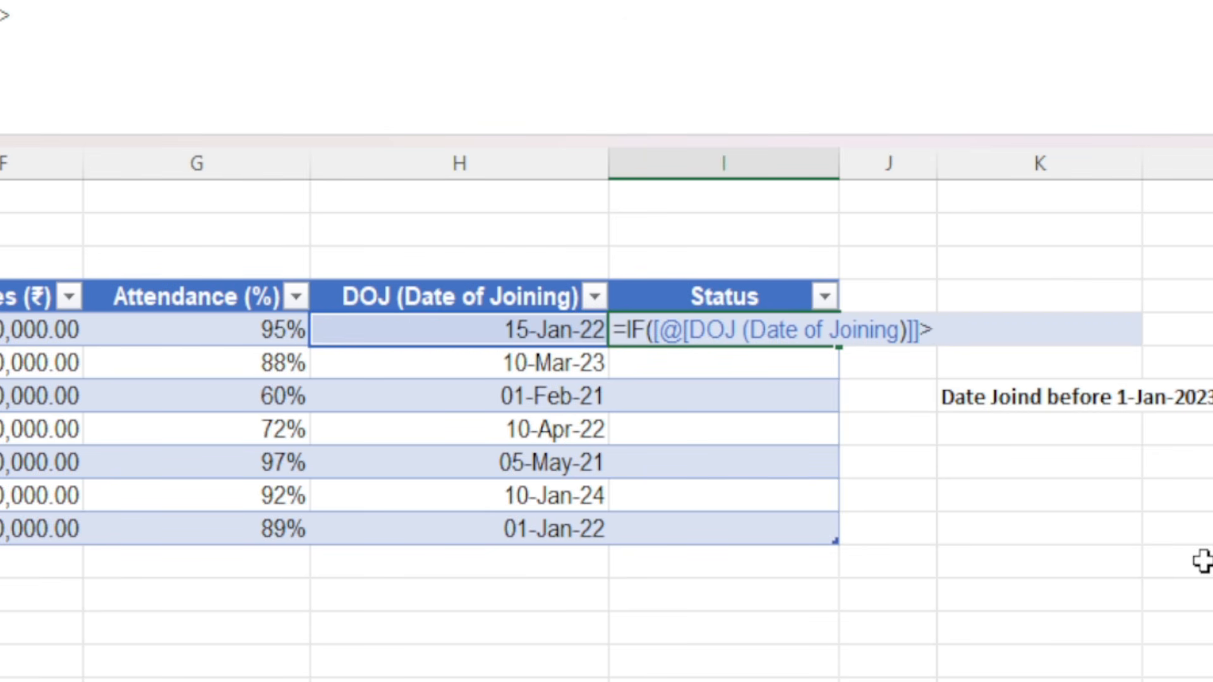
text(=da)
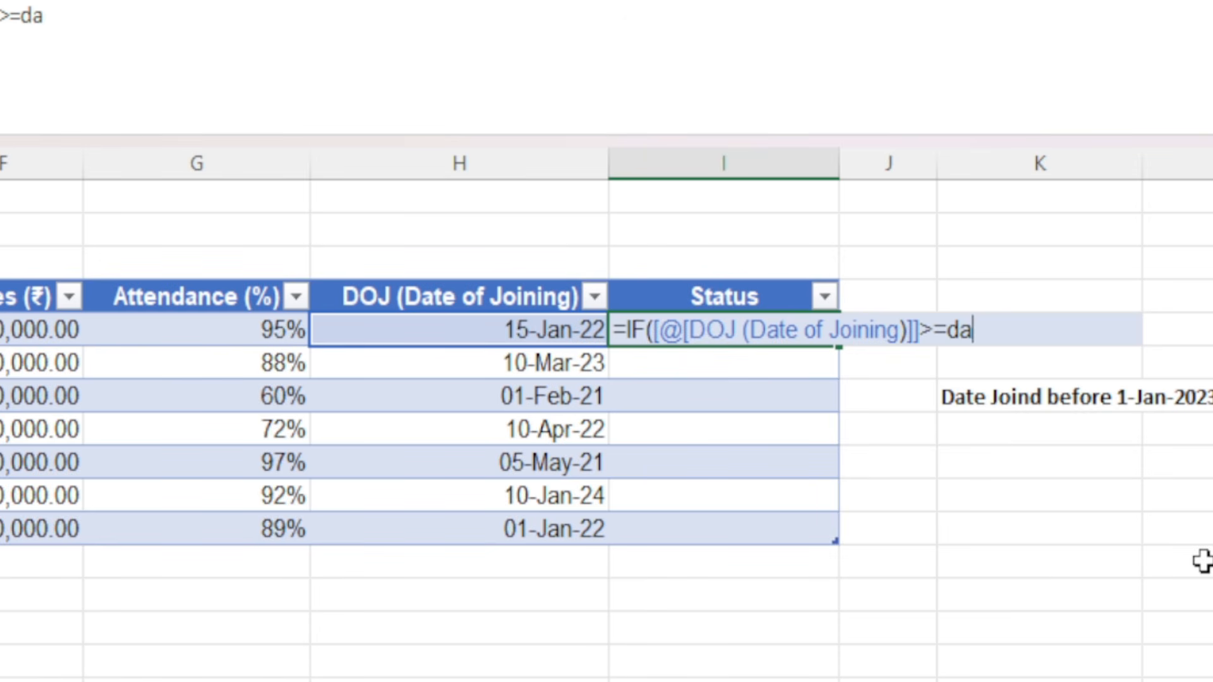
key(Tab)
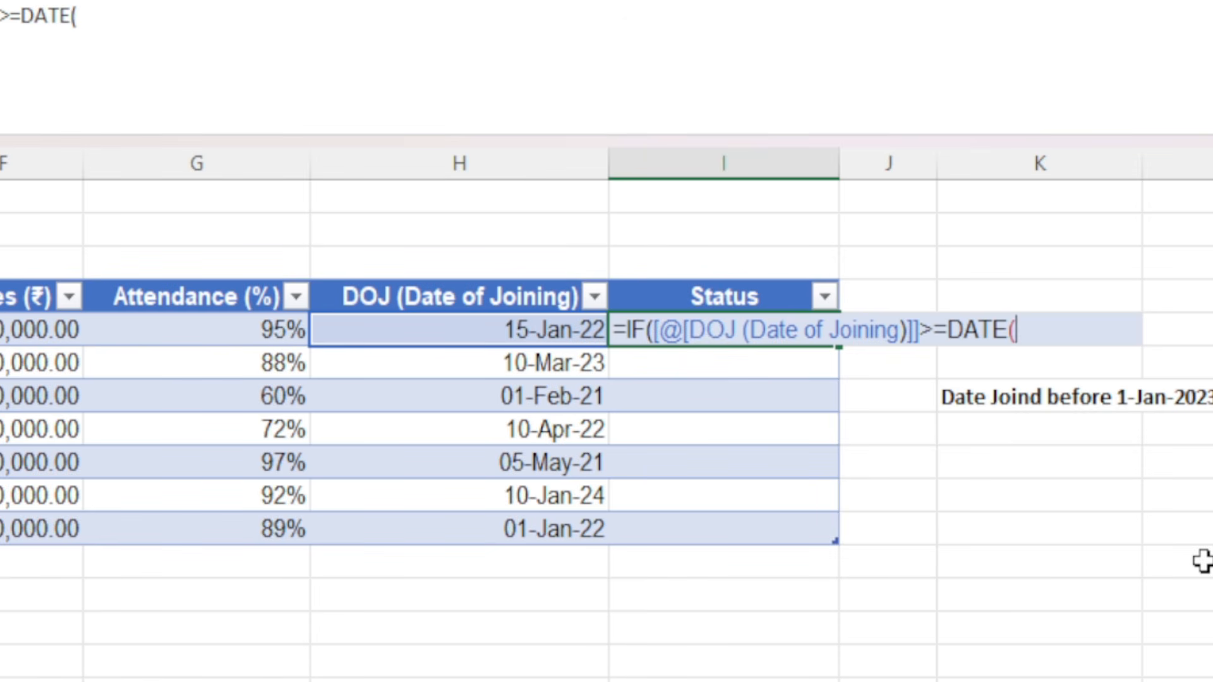
text(202)
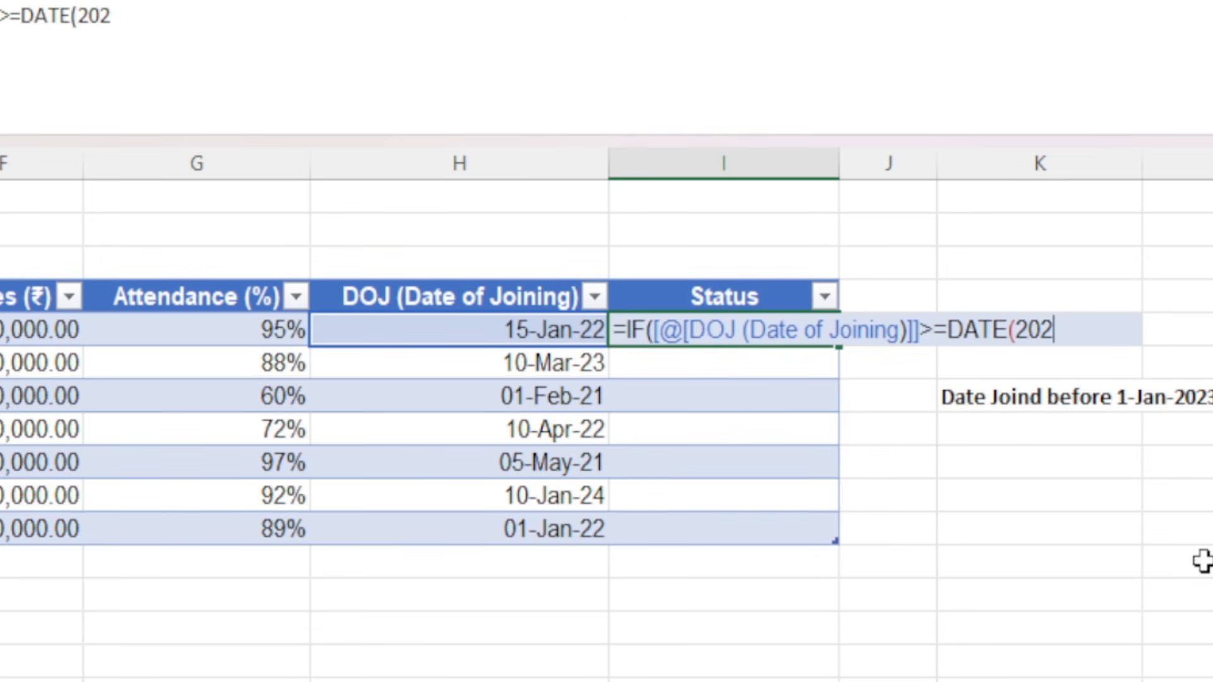
text(3,1,1)
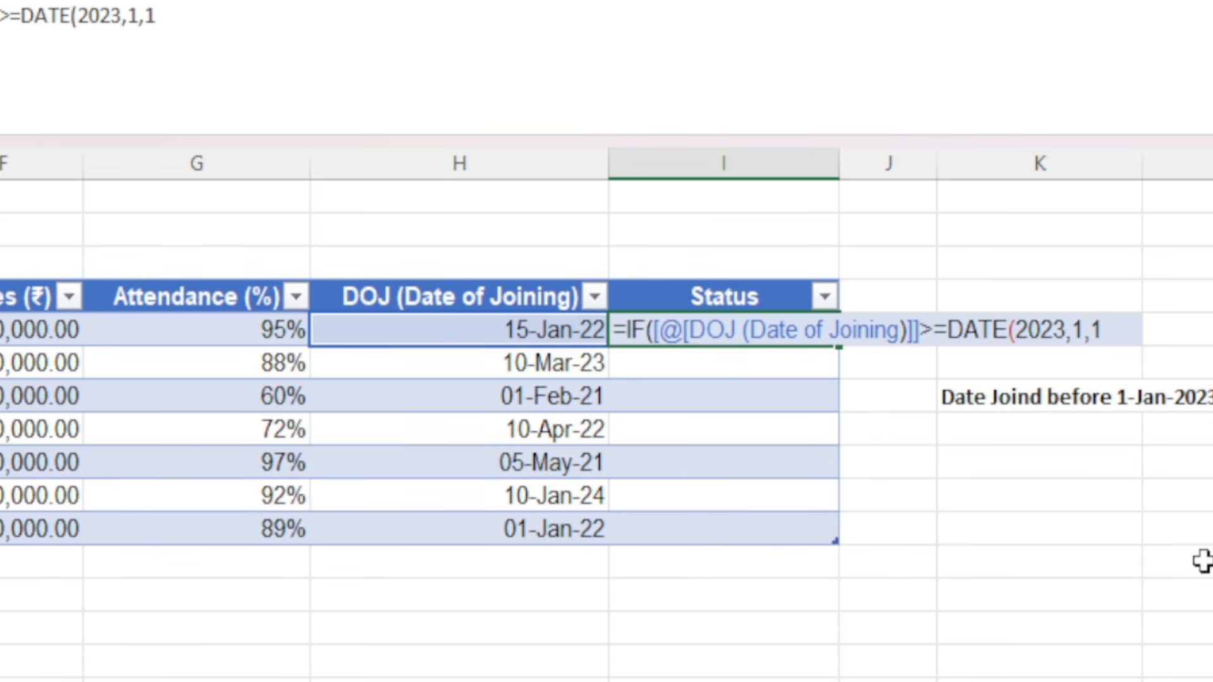
- Finish the Status formula so it returns "Experienced" when the date test holds, otherwise "New Hire", and enter it
text(),")
text(E)
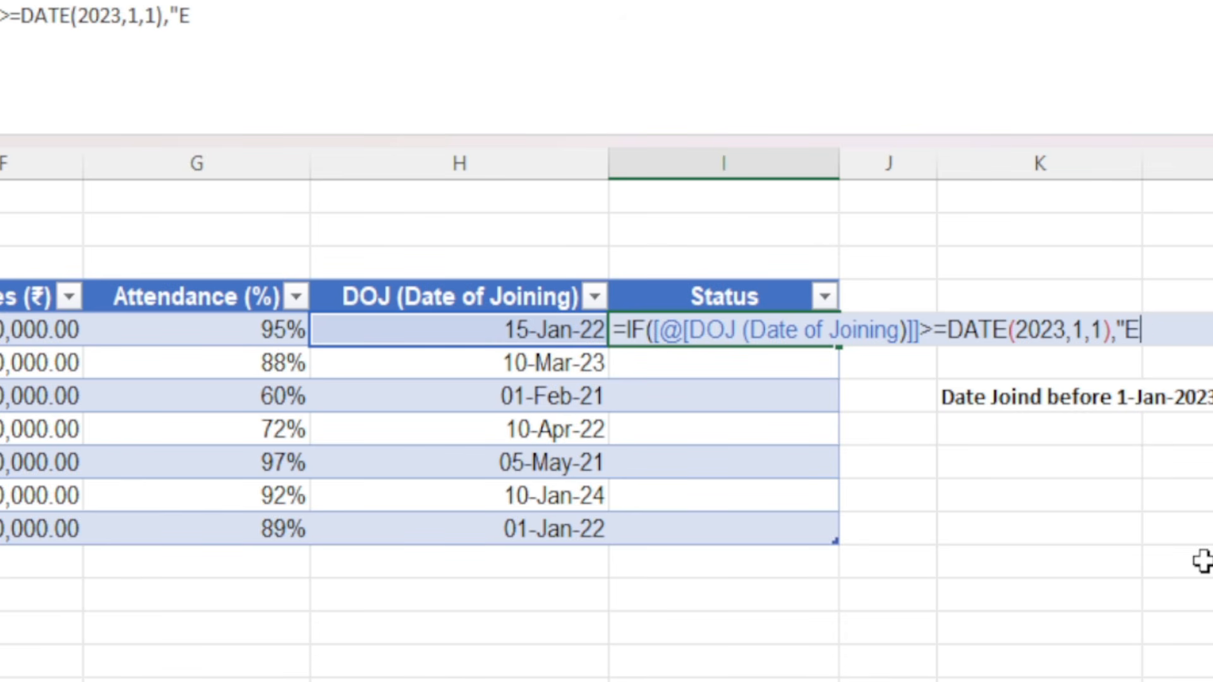
text(xperien)
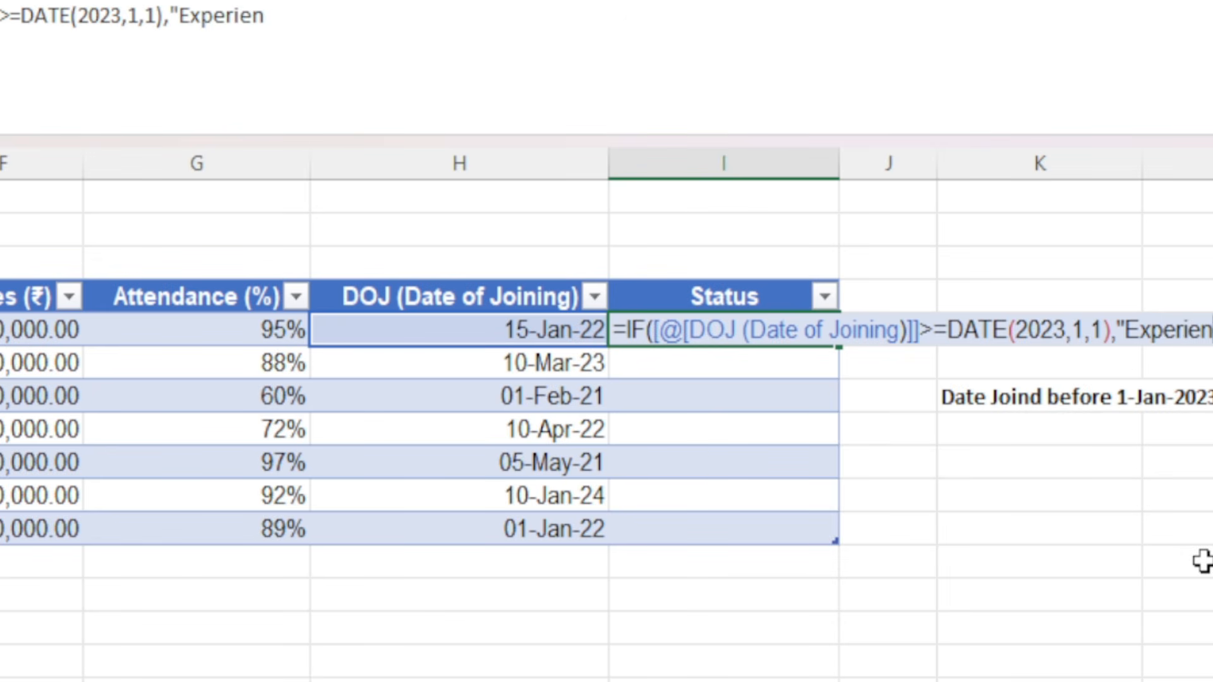
text(ced","New)
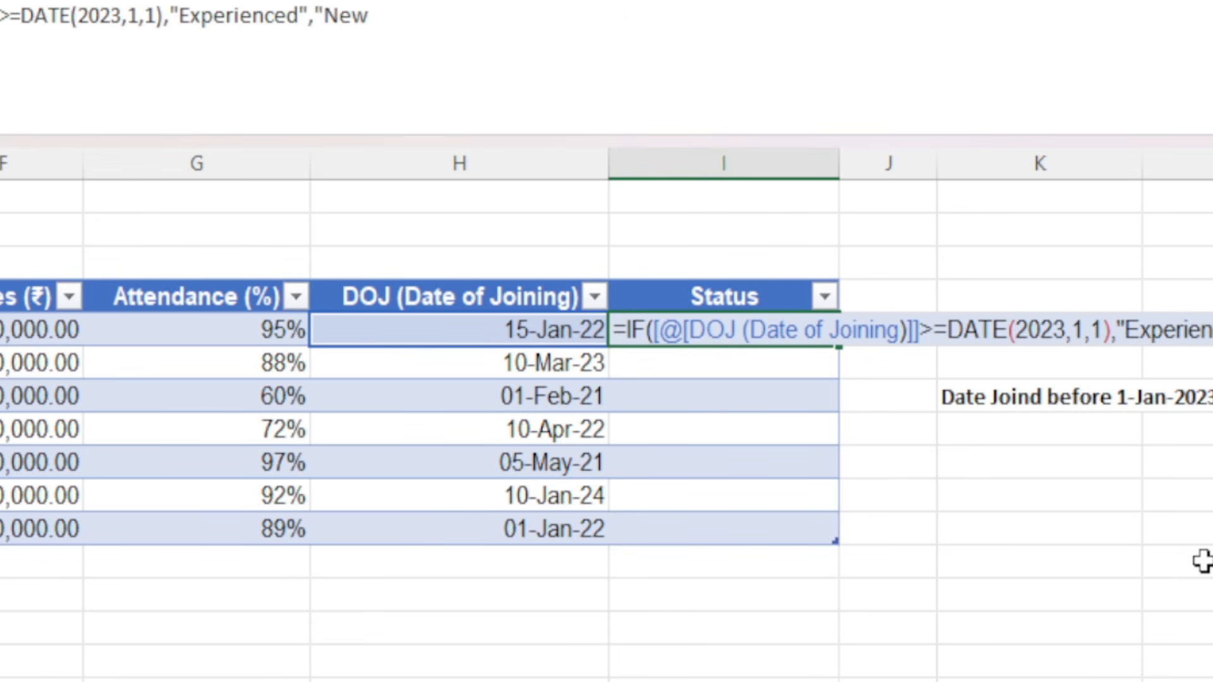
text( Hire"))
key(Return)
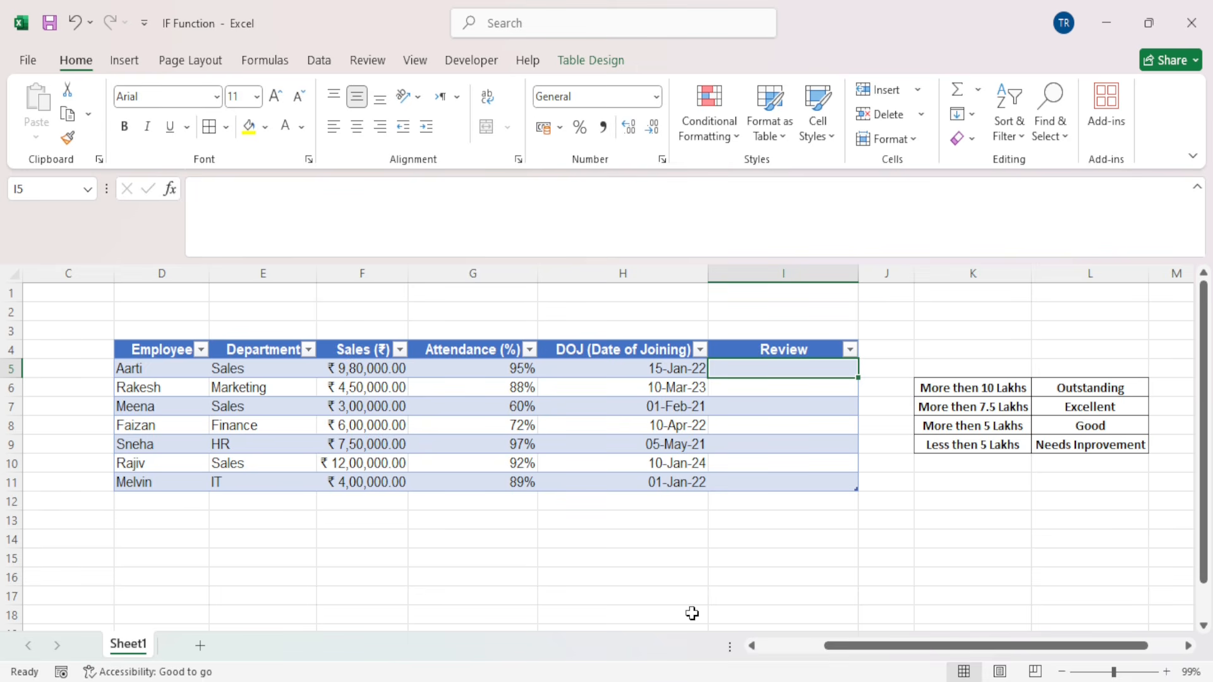
- Begin an IFS formula in the first Review cell that returns "Outstanding" when the row's Sales is >=1000000
text(=i)
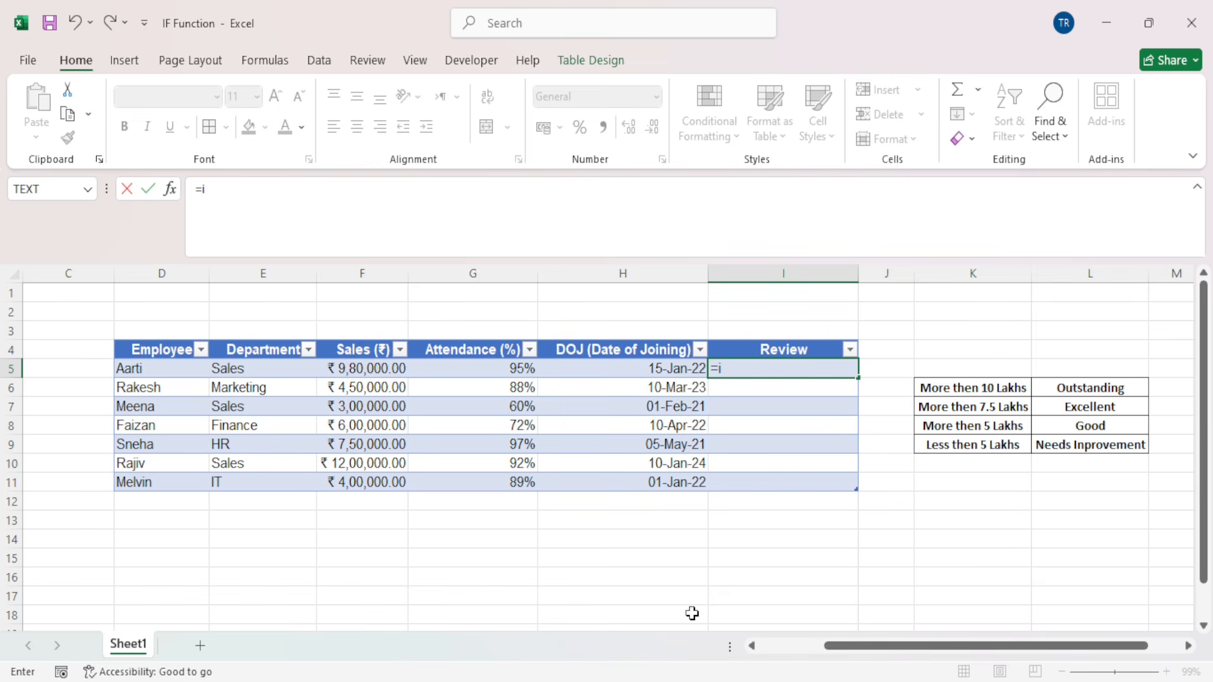
text(fs)
key(Tab)
click(362, 373)
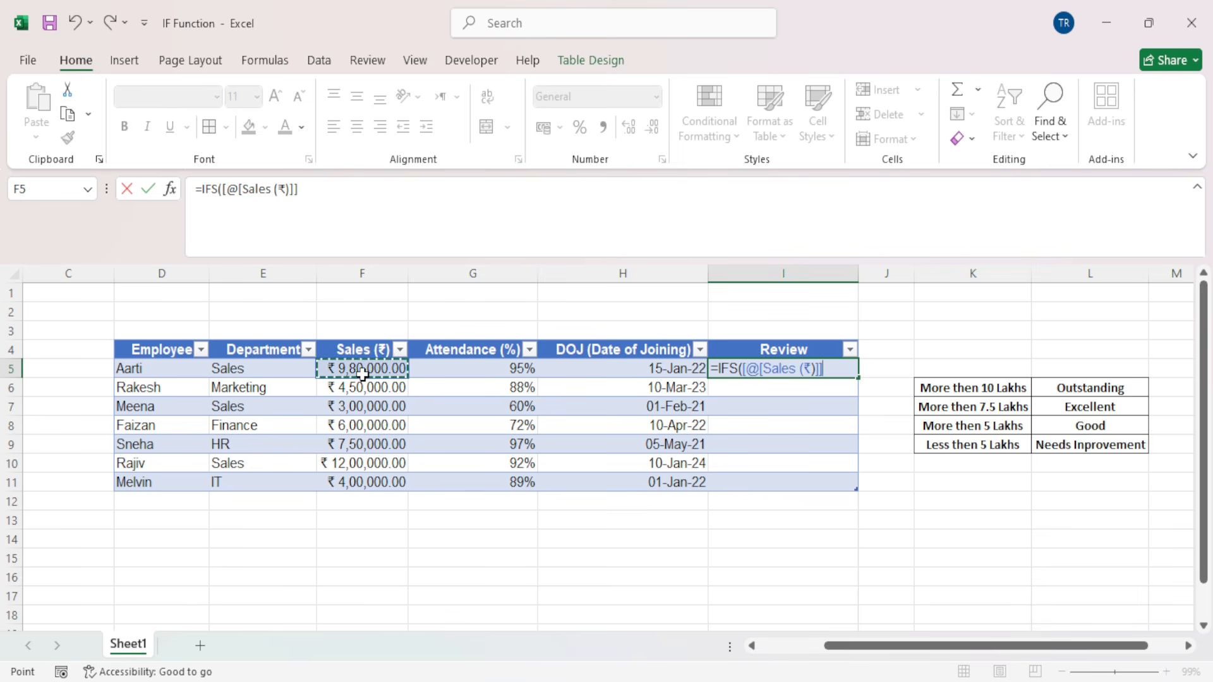
text(>=1000000)
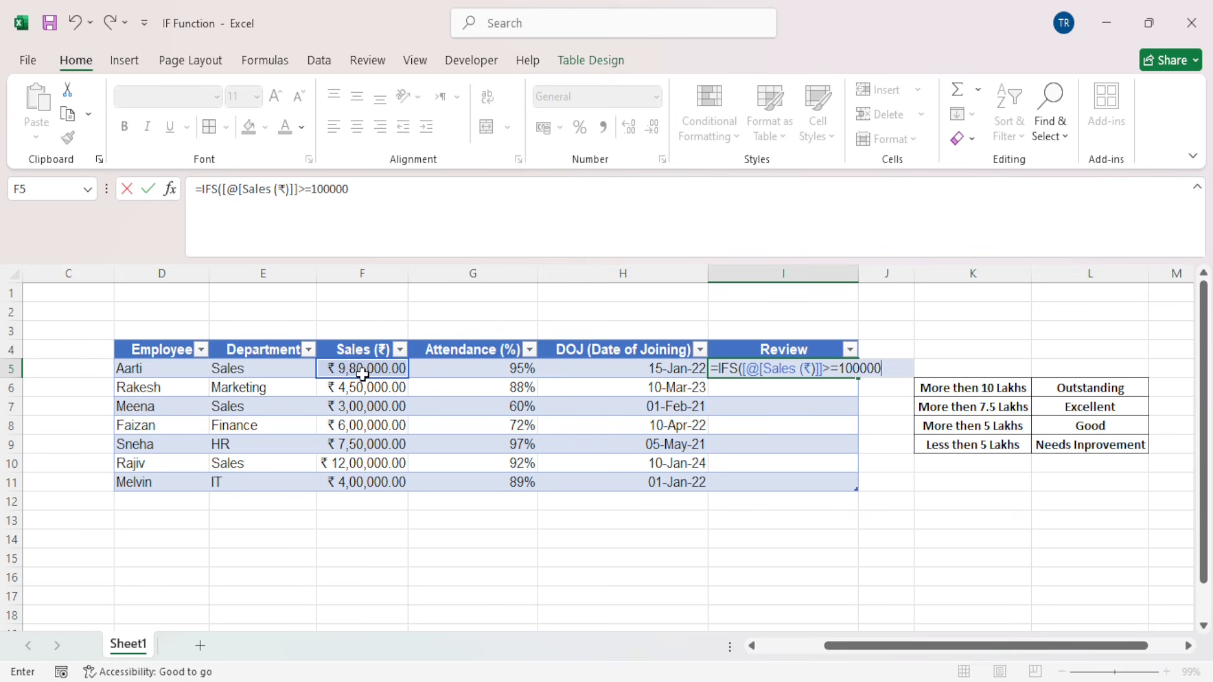
text(0,"Ou)
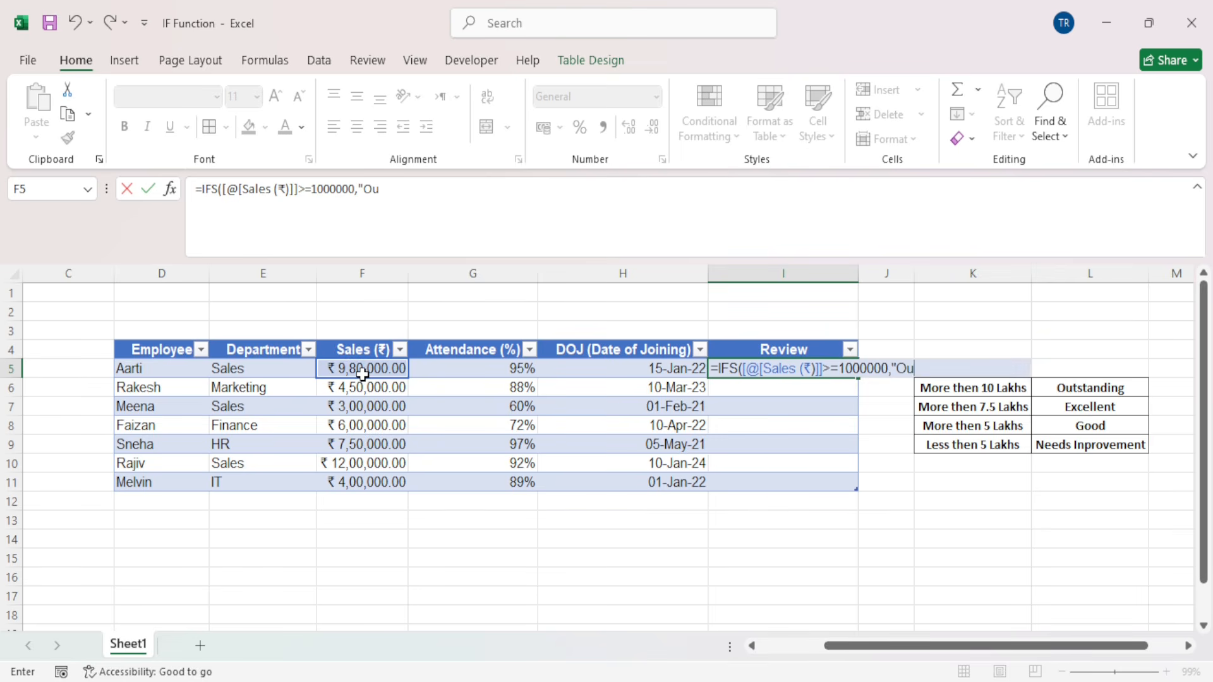
text(tstanding",)
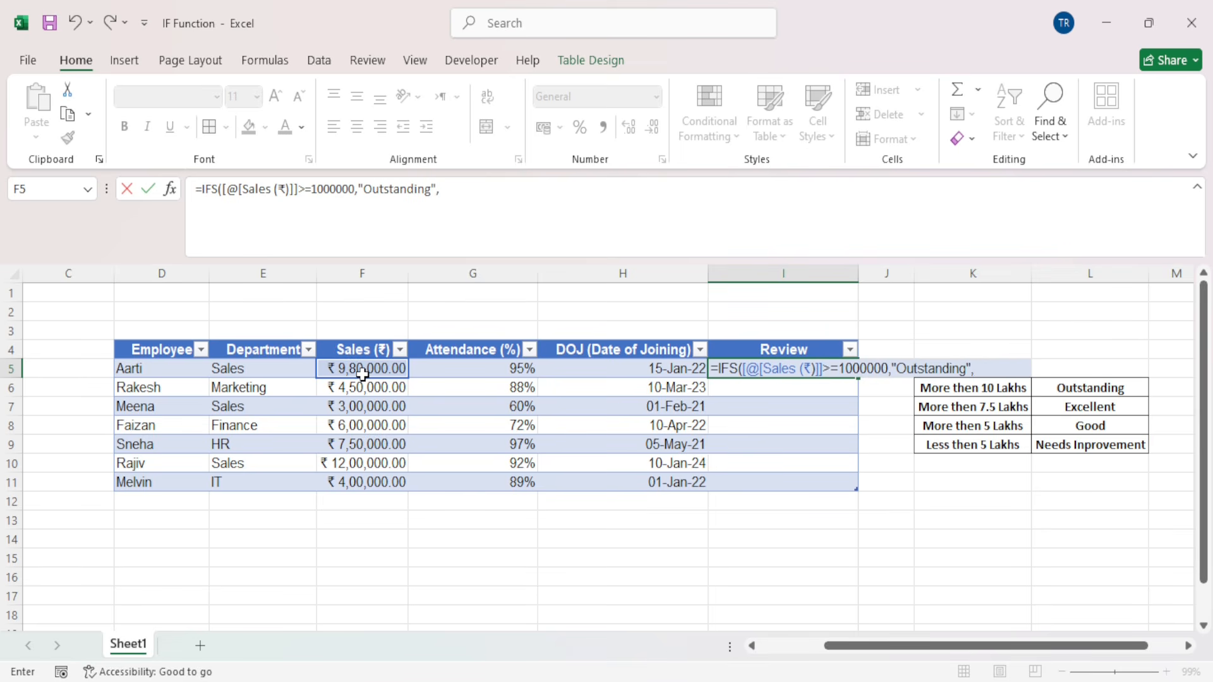
- Add two more conditions to the Review IFS formula: Sales >=750000 returns "Excellent" and Sales >=500000 returns "Good"
click(368, 373)
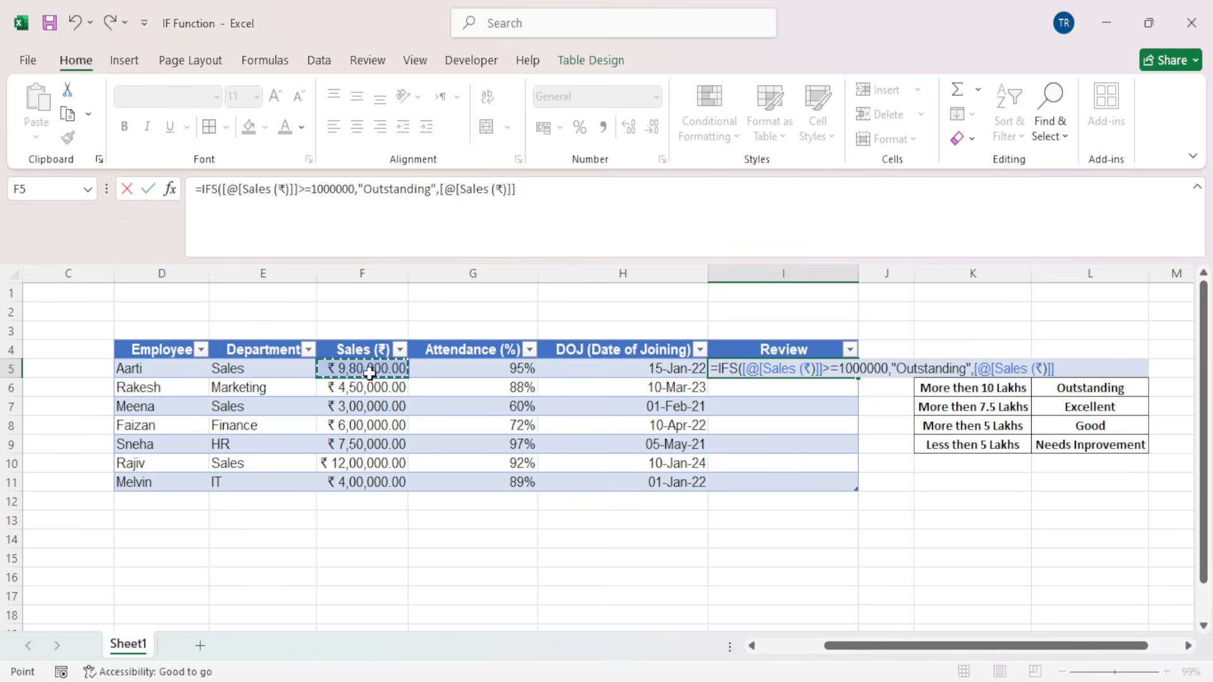
text(>=750000)
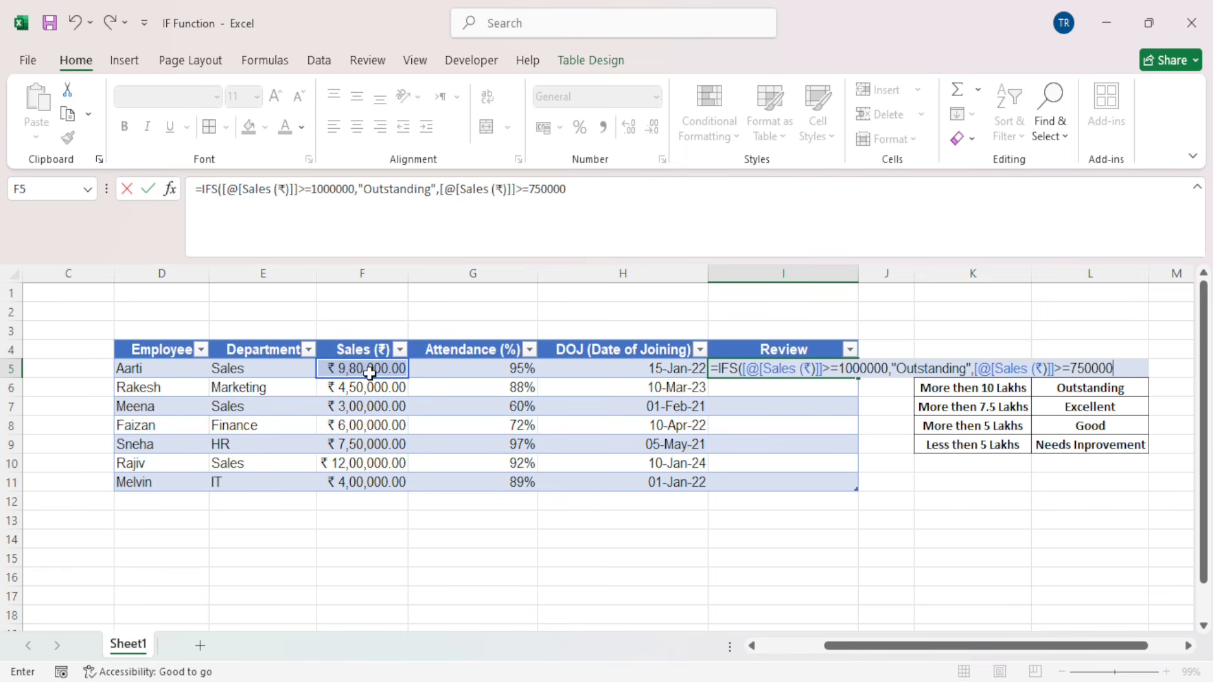
text(,"Exce)
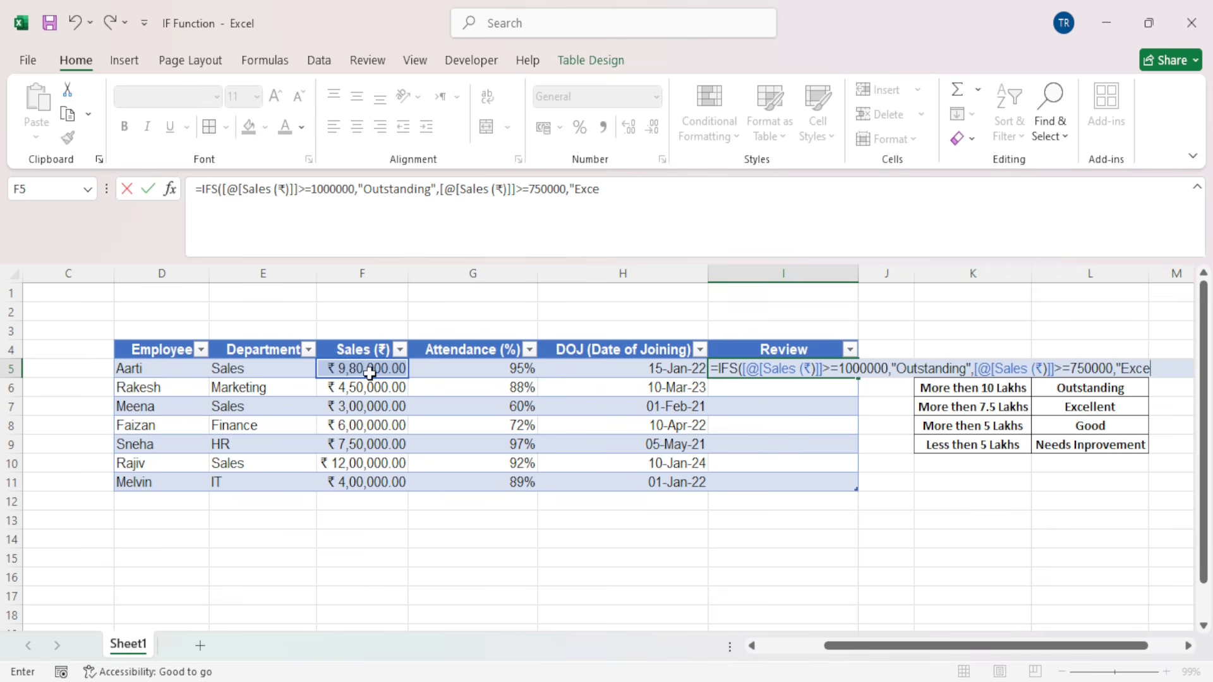
text(llent",)
click(369, 371)
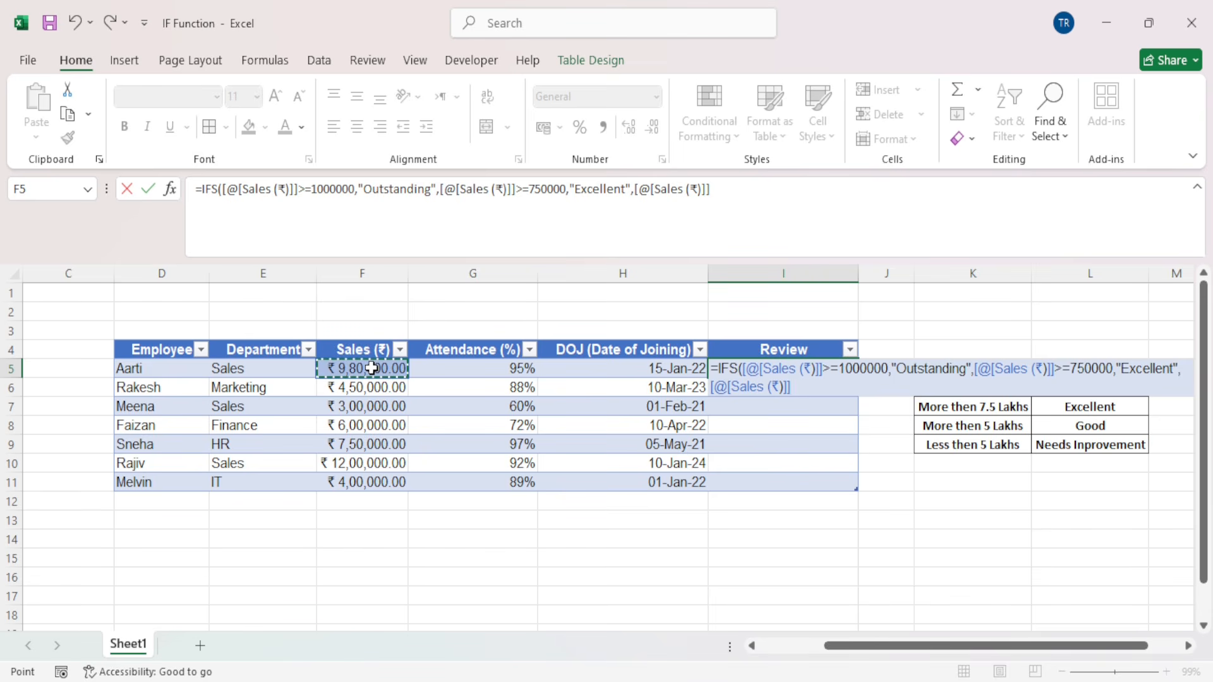
text(>=50000)
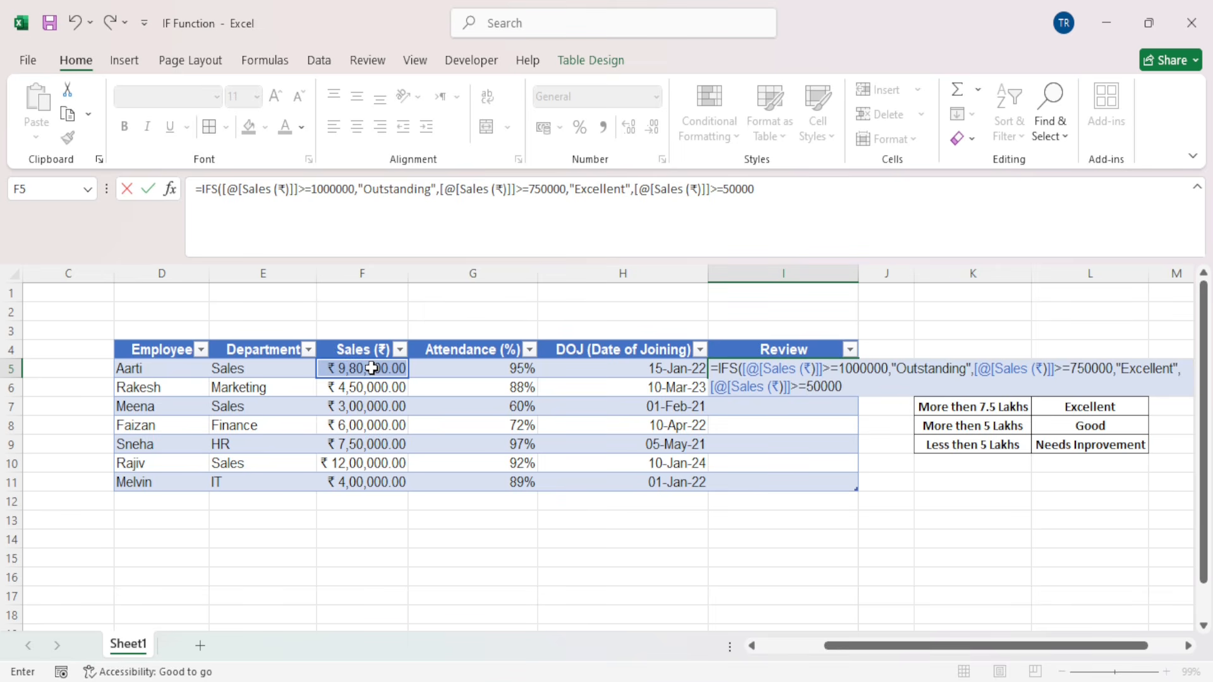
text(0,"Good",)
- Finish the Review IFS formula with TRUE as the fallback condition returning "Needs Improvement", and enter it
click(839, 190)
text(Ture)
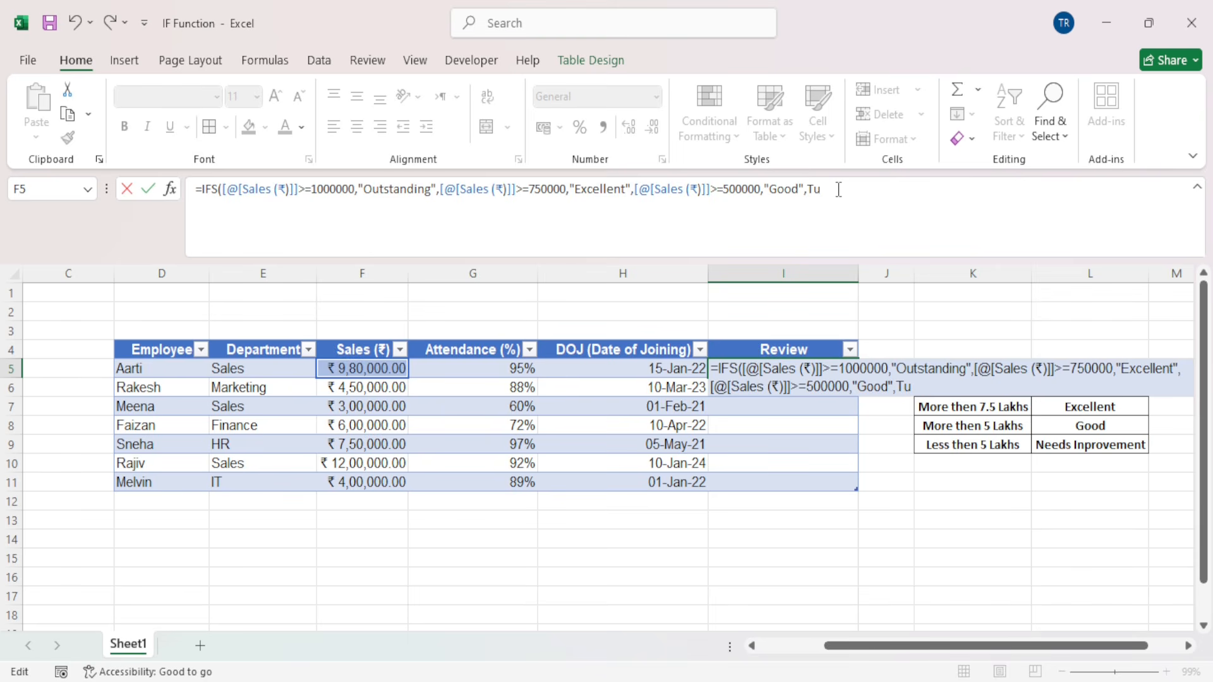
key(BackSpace)
key(BackSpace)
key(BackSpace)
text(RUE,N)
key(BackSpace)
text("Needs Im)
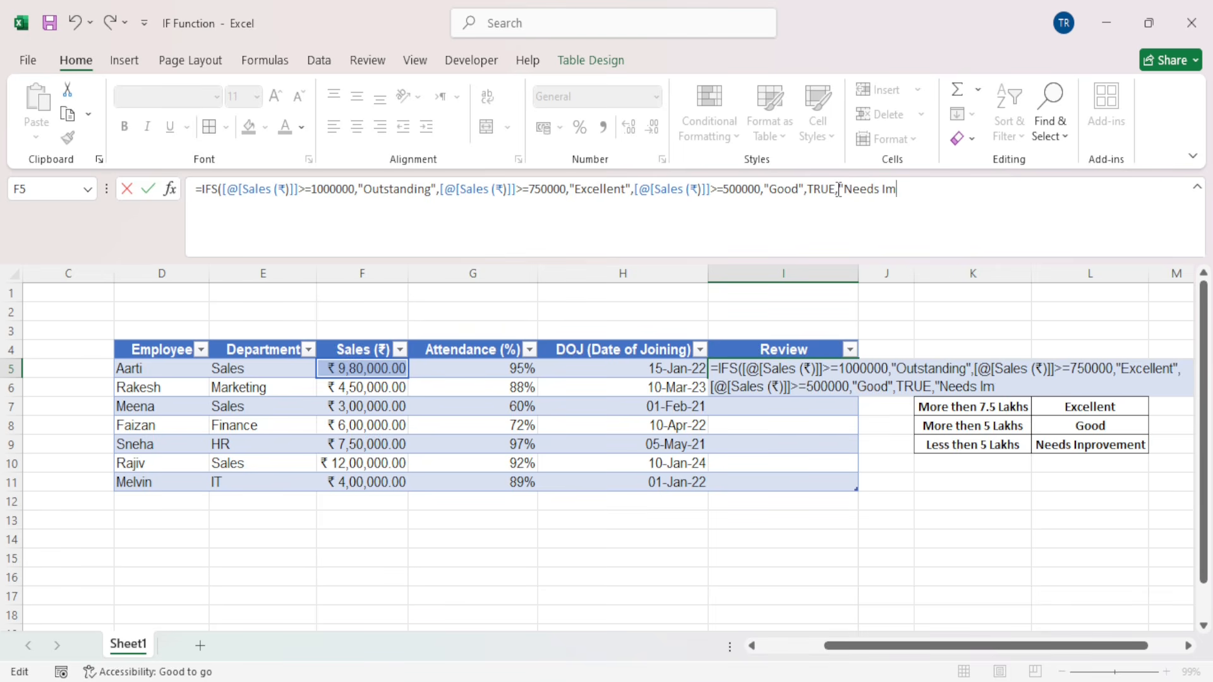
text(provement)
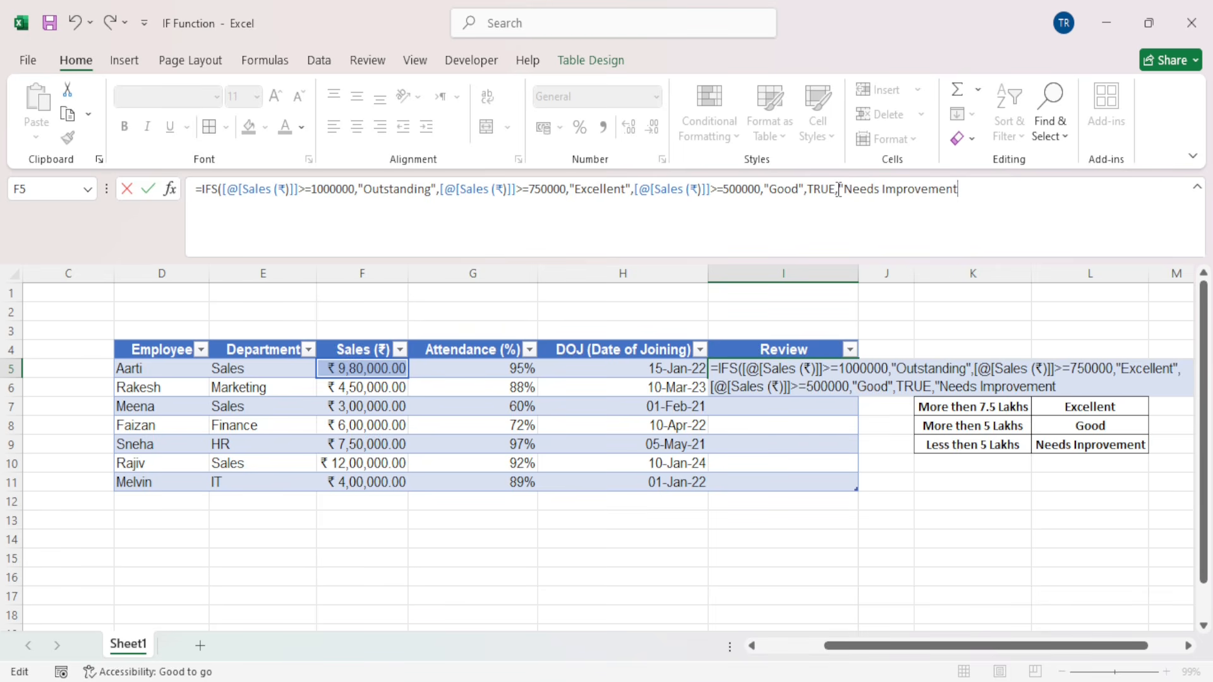
text(")
text())
key(Return)
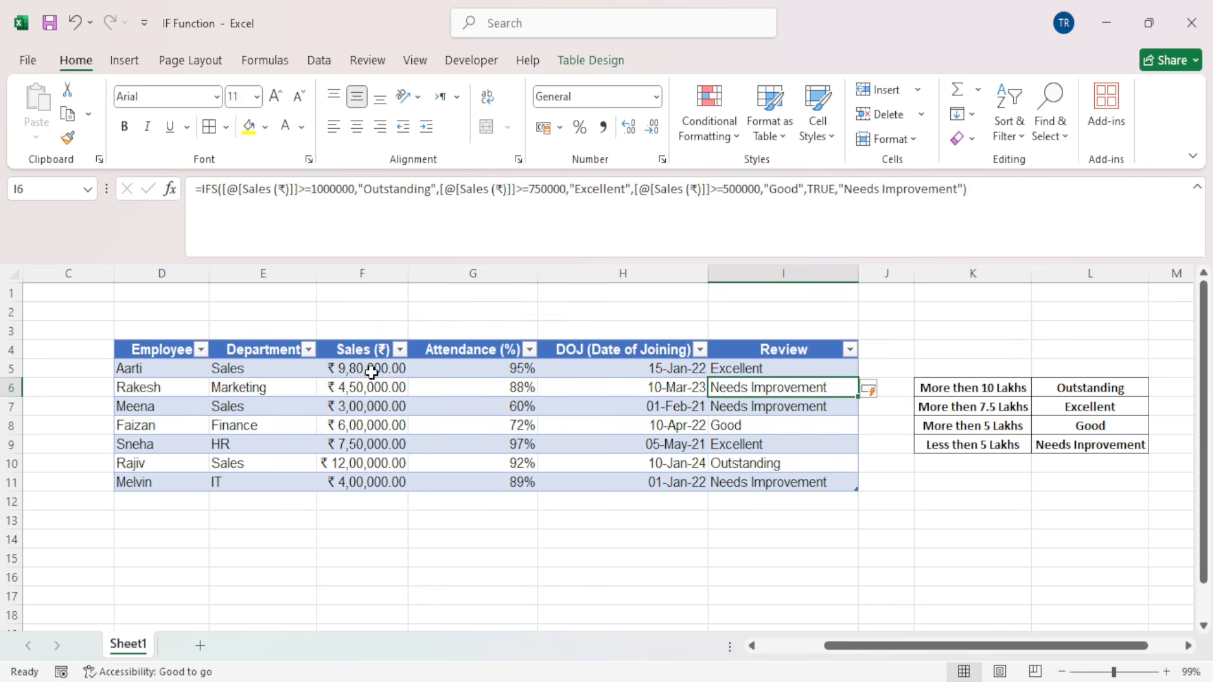
click(783, 369)
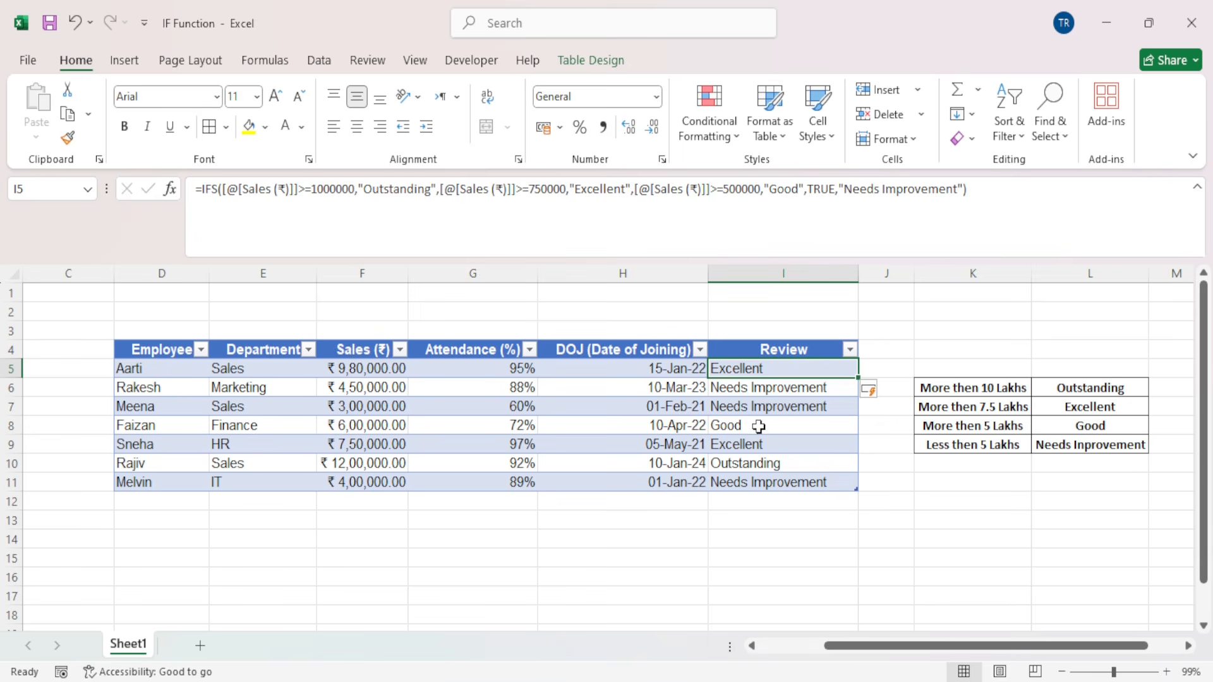
click(772, 409)
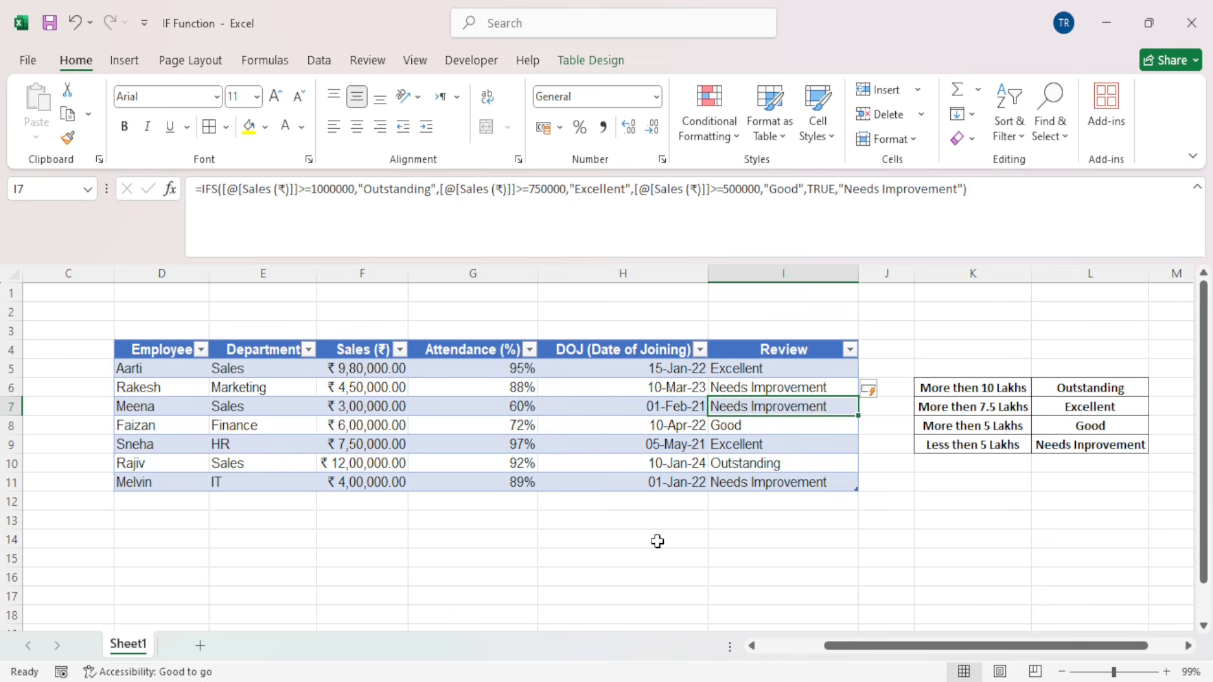